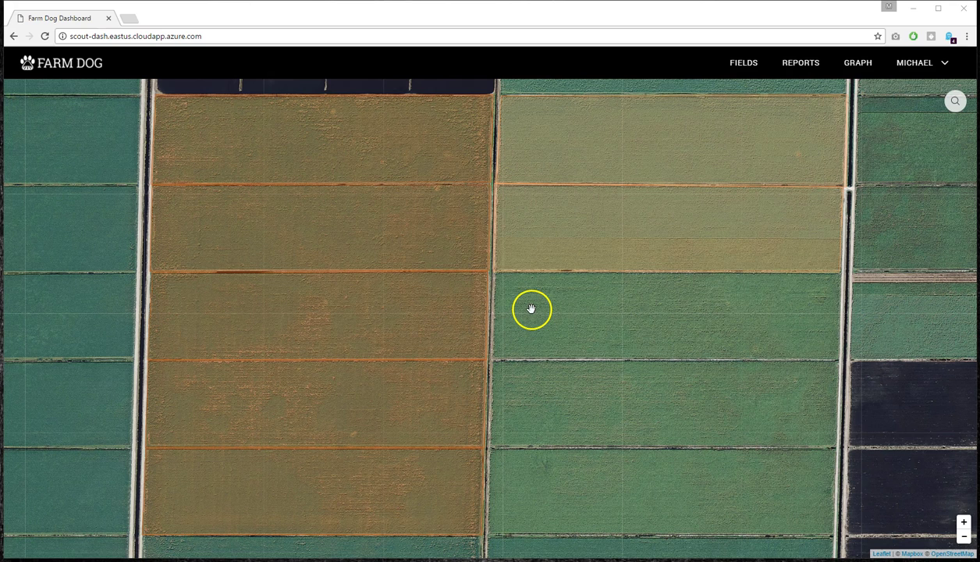
- Review the scouting records of Tomato fields 1, 2, 3 and 4 one after another on the map
{"action": "left_click", "coordinate": [424, 166]}
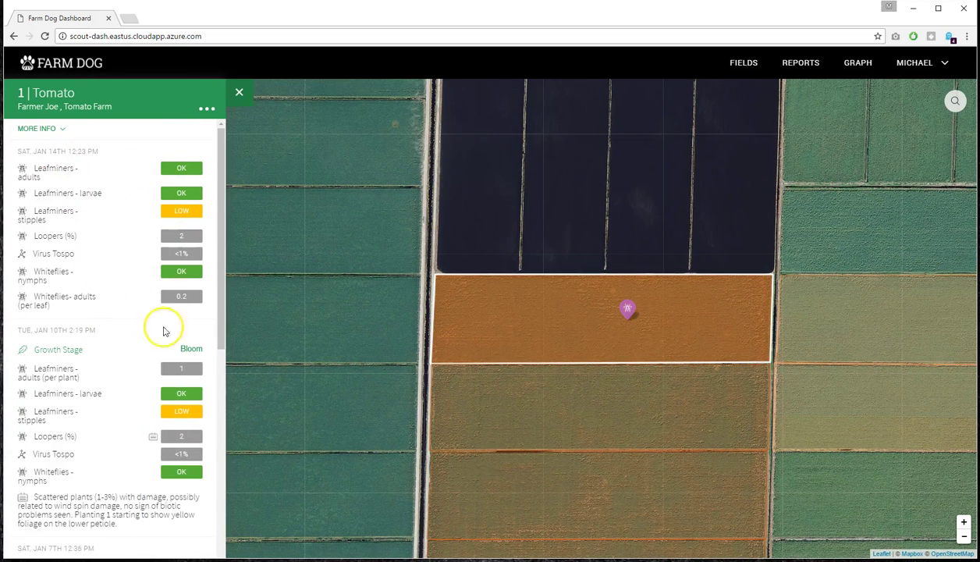
{"action": "left_click_drag", "start_coordinate": [220, 234], "coordinate": [234, 393]}
{"action": "left_click", "coordinate": [623, 414]}
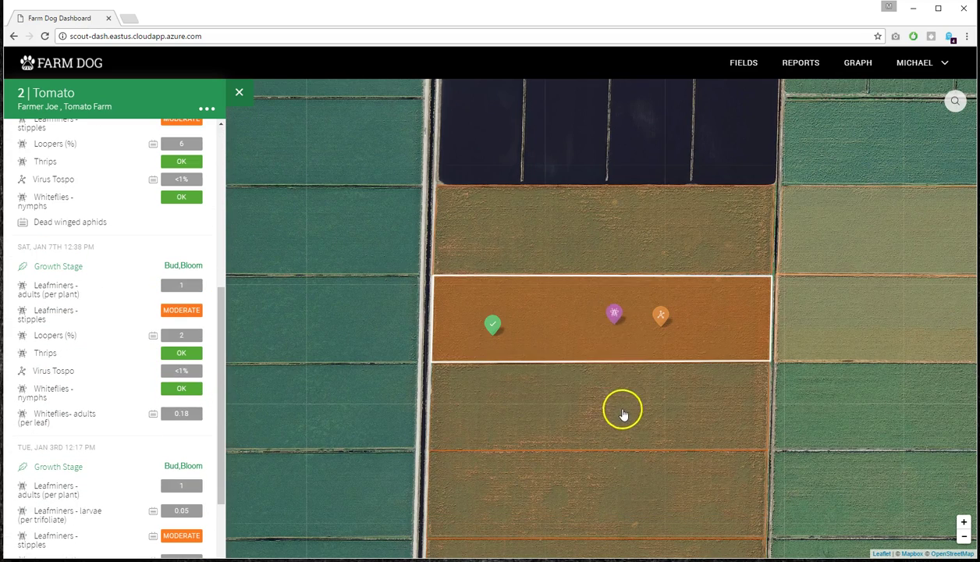
{"action": "mouse_move", "coordinate": [658, 324]}
{"action": "left_click", "coordinate": [527, 423]}
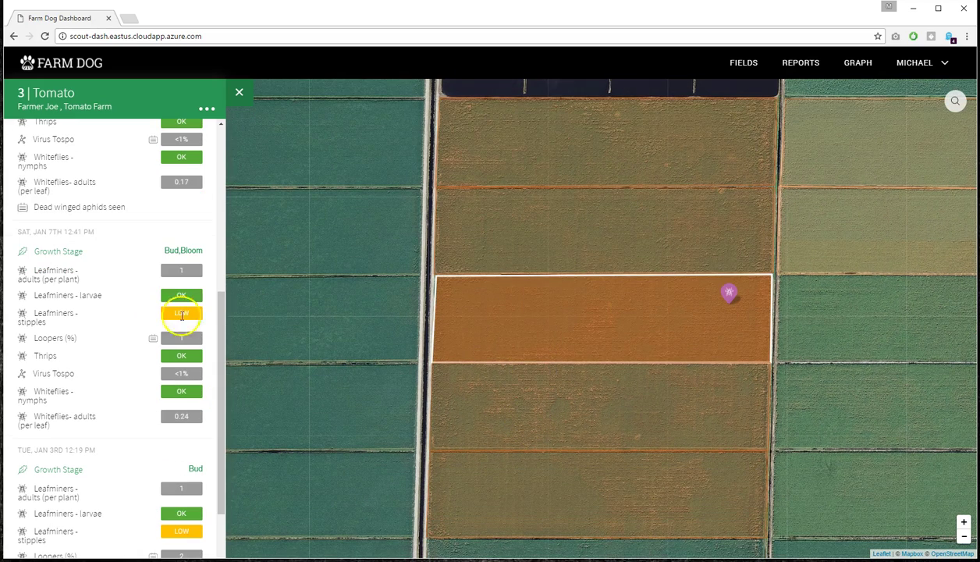
{"action": "left_click", "coordinate": [512, 395]}
{"action": "scroll", "coordinate": [111, 356], "scroll_direction": "up", "scroll_amount": 3}
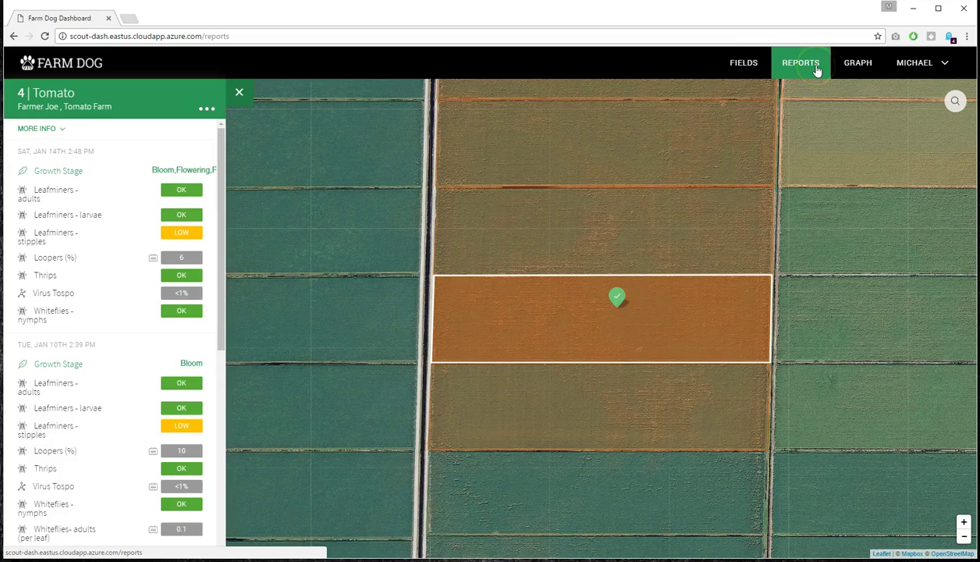
- Look through the dated scouting reports with their observations, notes and recommendations for each field
{"action": "left_click", "coordinate": [816, 70]}
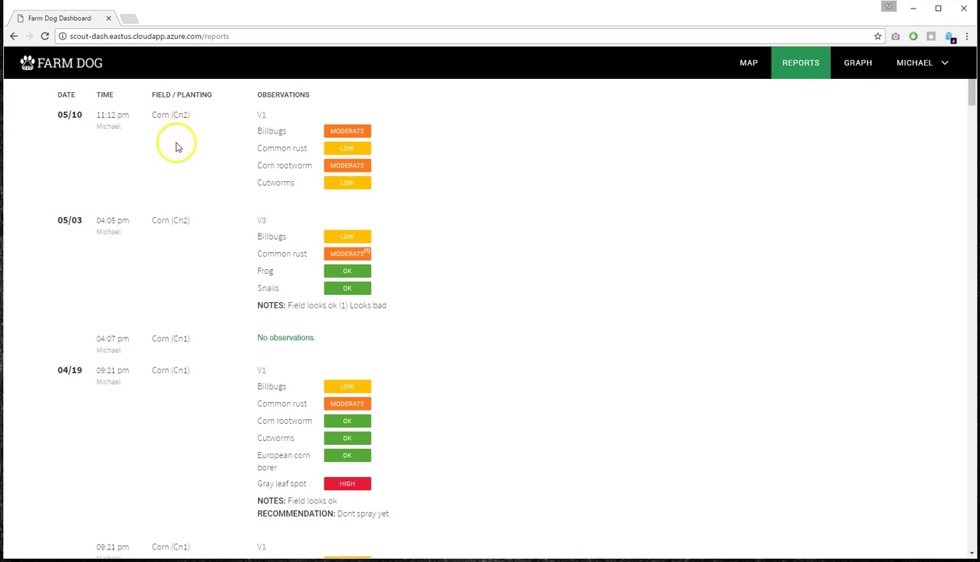
{"action": "scroll", "coordinate": [281, 295], "scroll_direction": "down", "scroll_amount": 2}
{"action": "scroll", "coordinate": [318, 291], "scroll_direction": "down", "scroll_amount": 5}
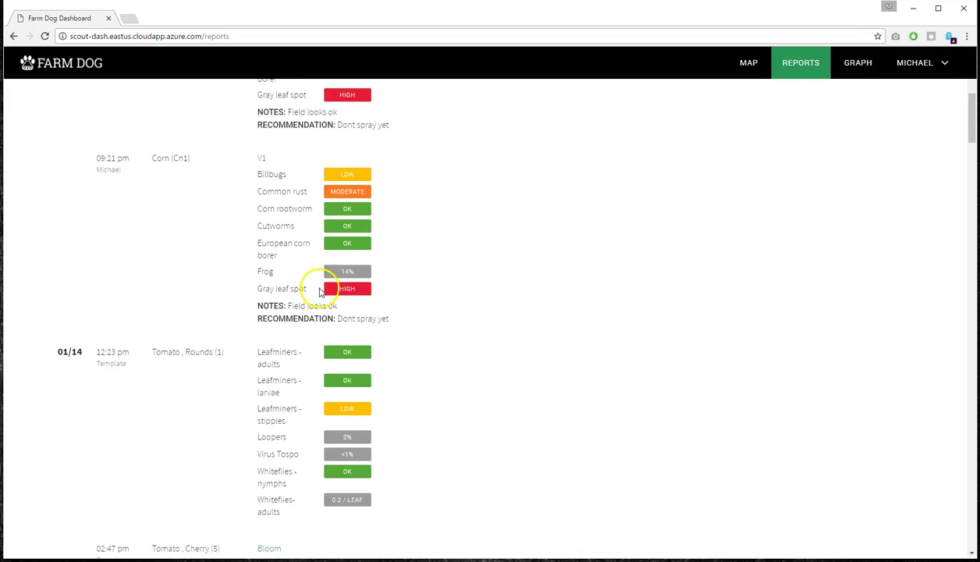
{"action": "scroll", "coordinate": [322, 292], "scroll_direction": "up", "scroll_amount": 7}
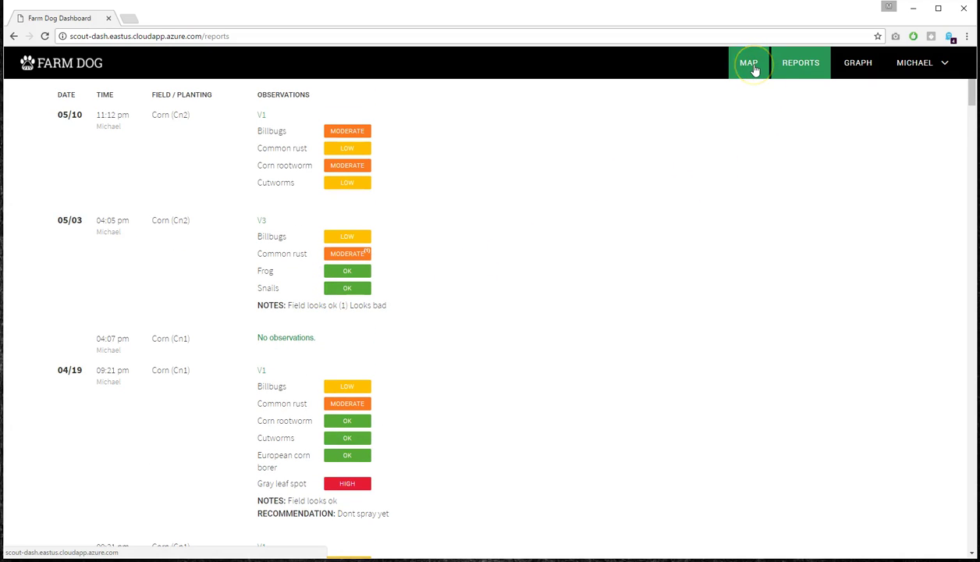
- Display the observations graph for the Tomato, Cherry (4) planting
{"action": "left_click", "coordinate": [848, 69]}
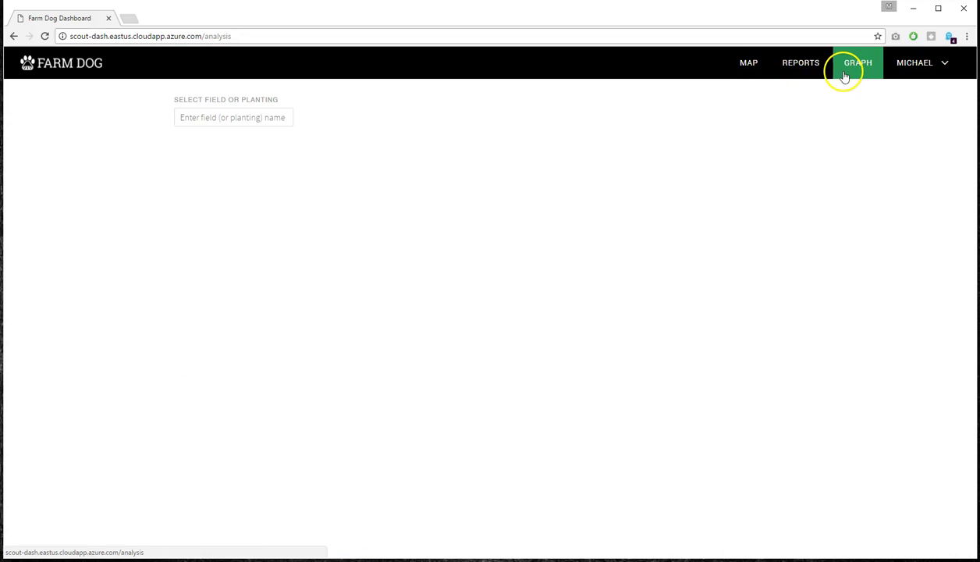
{"action": "left_click", "coordinate": [277, 118]}
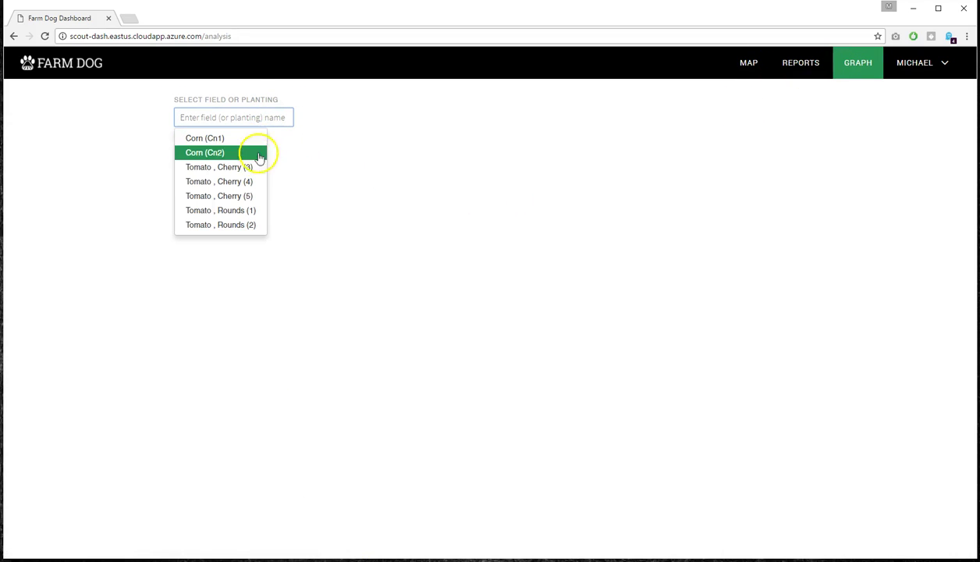
{"action": "left_click", "coordinate": [243, 182]}
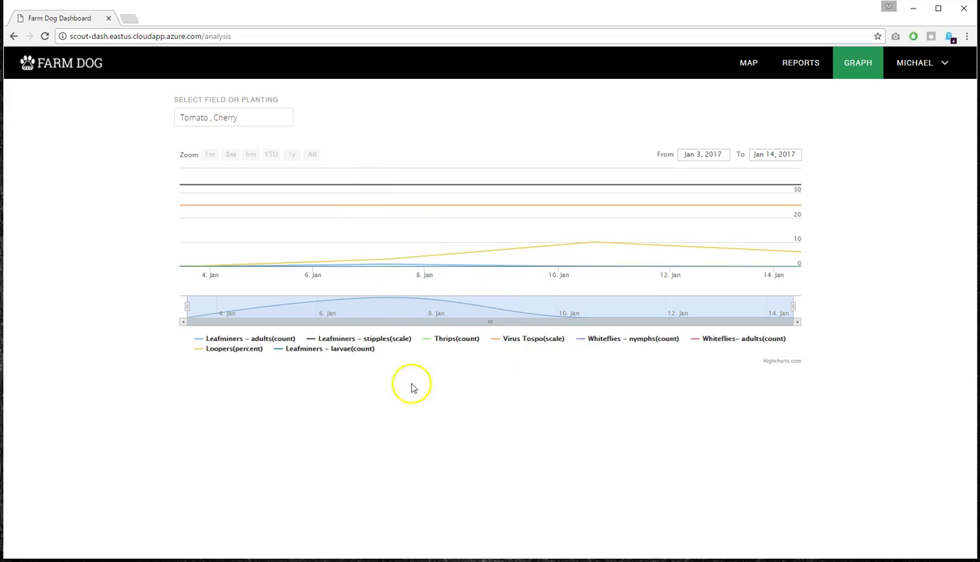
- Hide every series on the graph except Loopers(percent)
{"action": "left_click", "coordinate": [266, 342]}
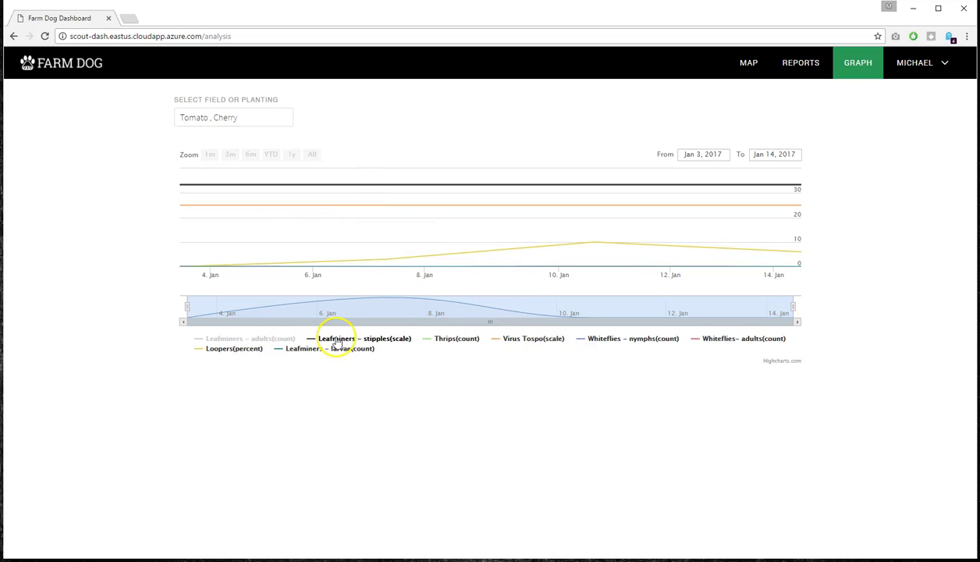
{"action": "left_click", "coordinate": [347, 340]}
{"action": "left_click", "coordinate": [455, 340]}
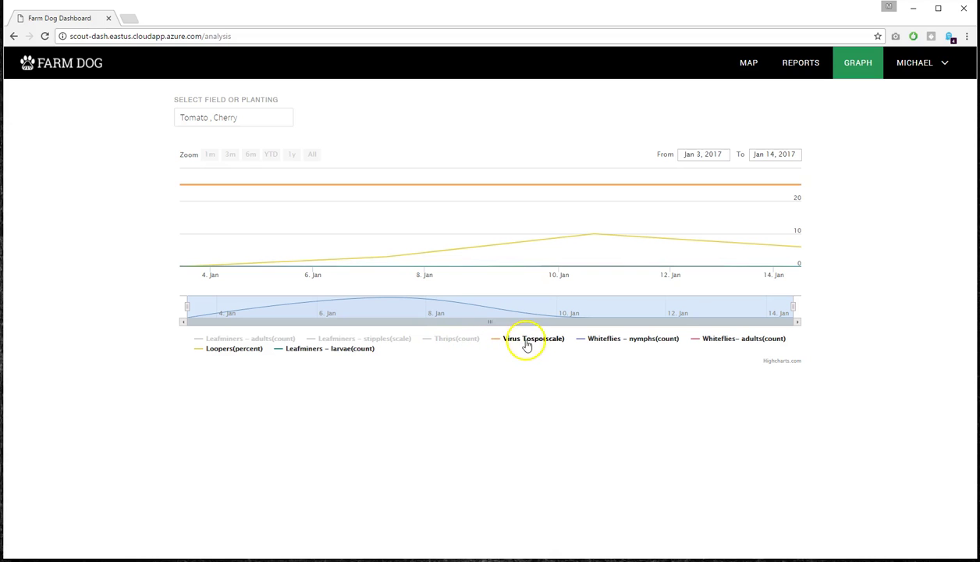
{"action": "left_click", "coordinate": [524, 341]}
{"action": "left_click", "coordinate": [632, 341]}
{"action": "left_click", "coordinate": [727, 341]}
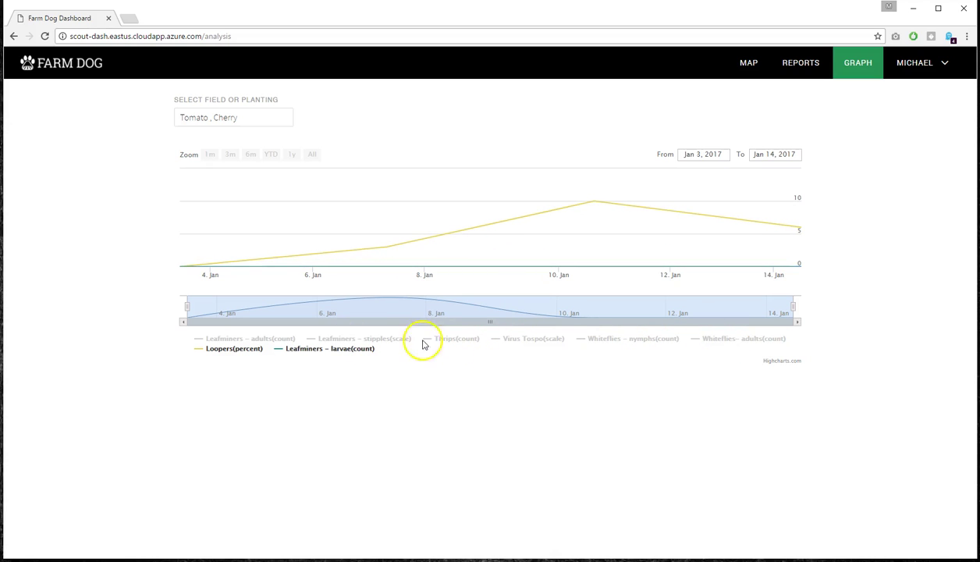
{"action": "left_click", "coordinate": [324, 350]}
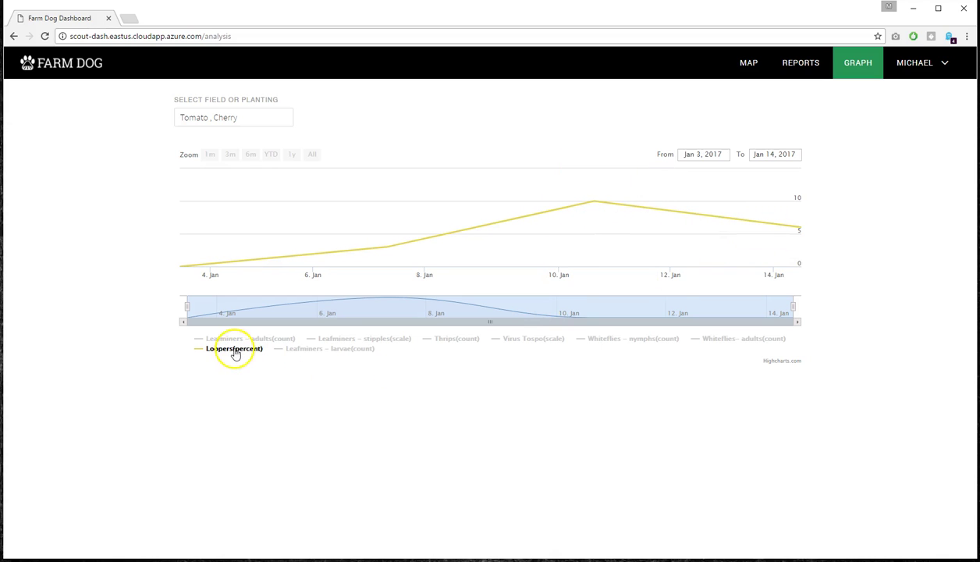
- Replace Loopers on the graph with Leafminers - stipples, Thrips, Virus Tospo, Whiteflies - nymphs and Whiteflies - adults, one at a time
{"action": "left_click", "coordinate": [234, 349]}
{"action": "left_click", "coordinate": [336, 340]}
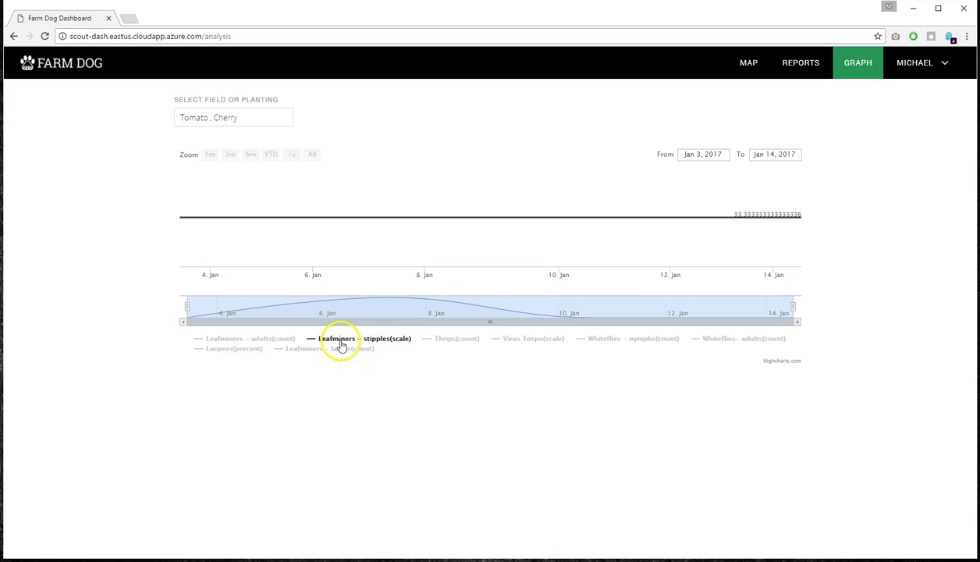
{"action": "left_click", "coordinate": [335, 339]}
{"action": "left_click", "coordinate": [456, 341]}
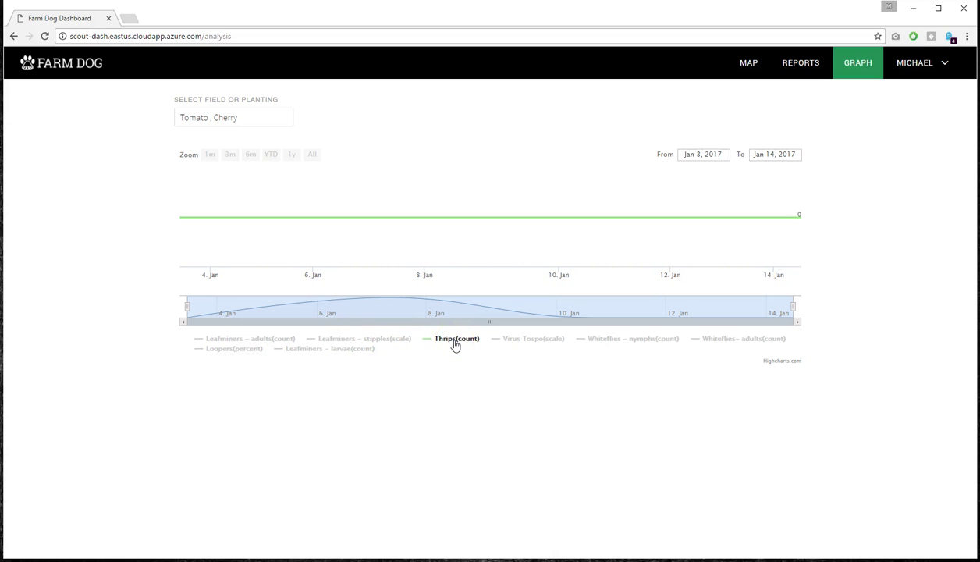
{"action": "left_click", "coordinate": [456, 341]}
{"action": "left_click", "coordinate": [521, 341]}
{"action": "left_click", "coordinate": [548, 341]}
{"action": "left_click", "coordinate": [611, 341]}
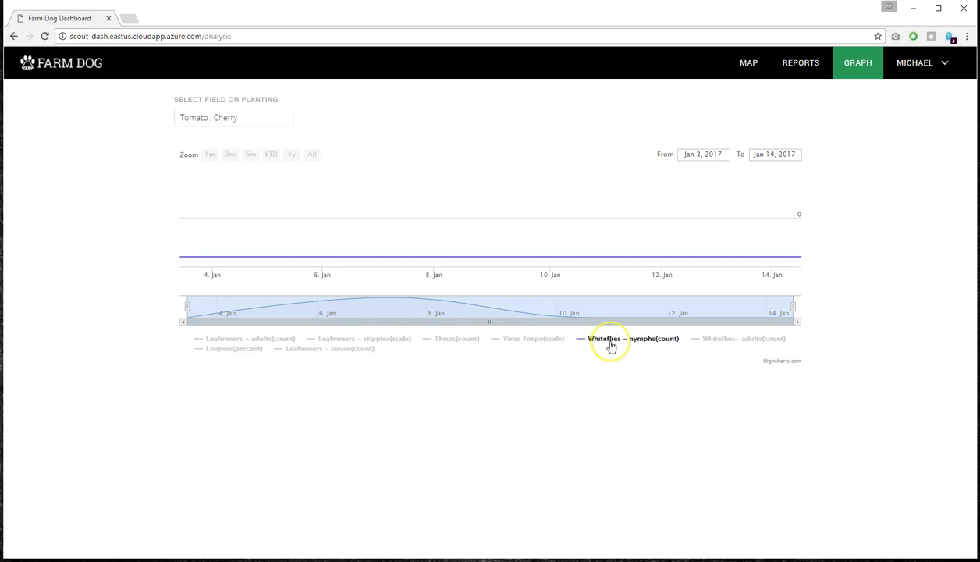
{"action": "left_click", "coordinate": [611, 344]}
{"action": "left_click", "coordinate": [707, 339]}
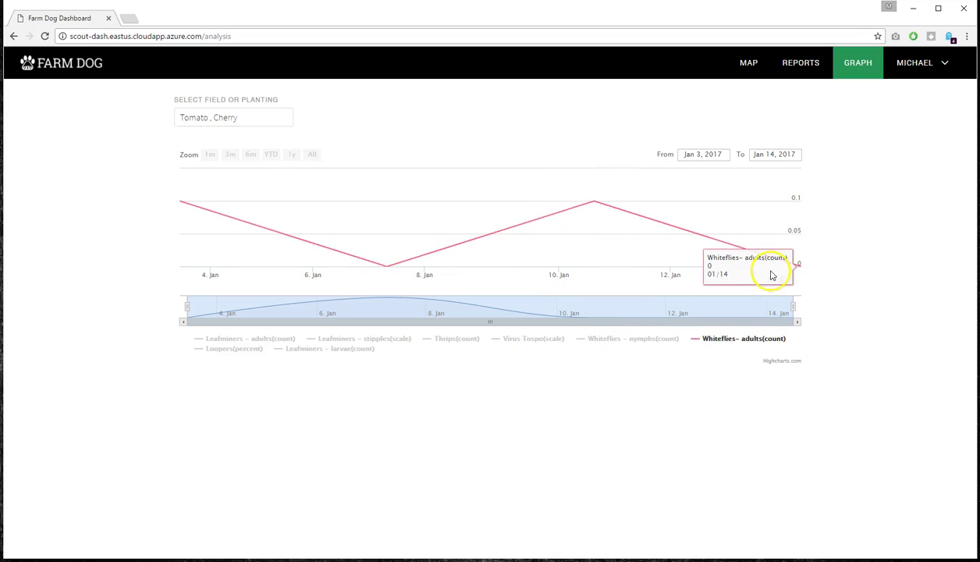
- Return to the map, search for salinas, go to Salinas, California, United States, and find the farm plots near Harkins Rd
{"action": "left_click", "coordinate": [748, 62]}
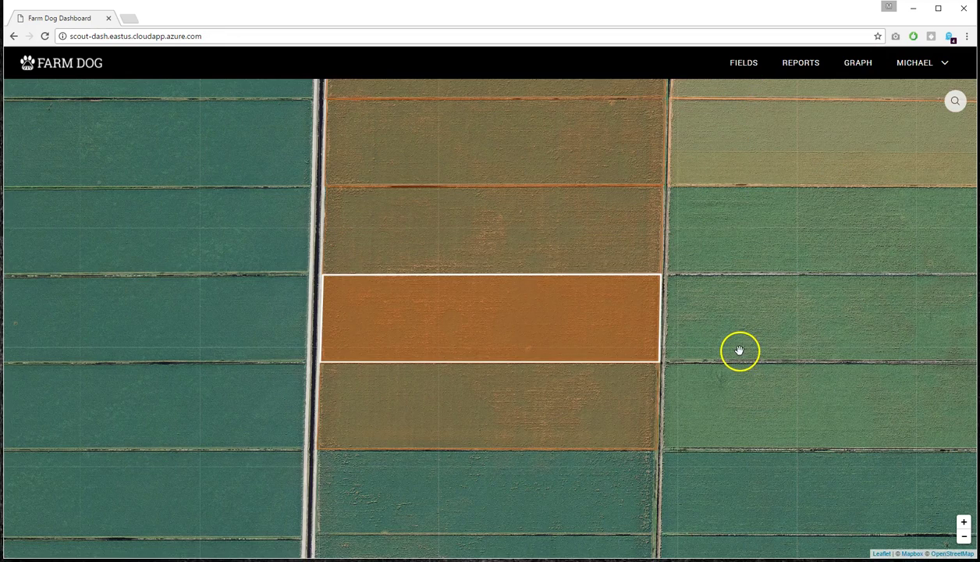
{"action": "left_click_drag", "start_coordinate": [740, 350], "coordinate": [698, 361]}
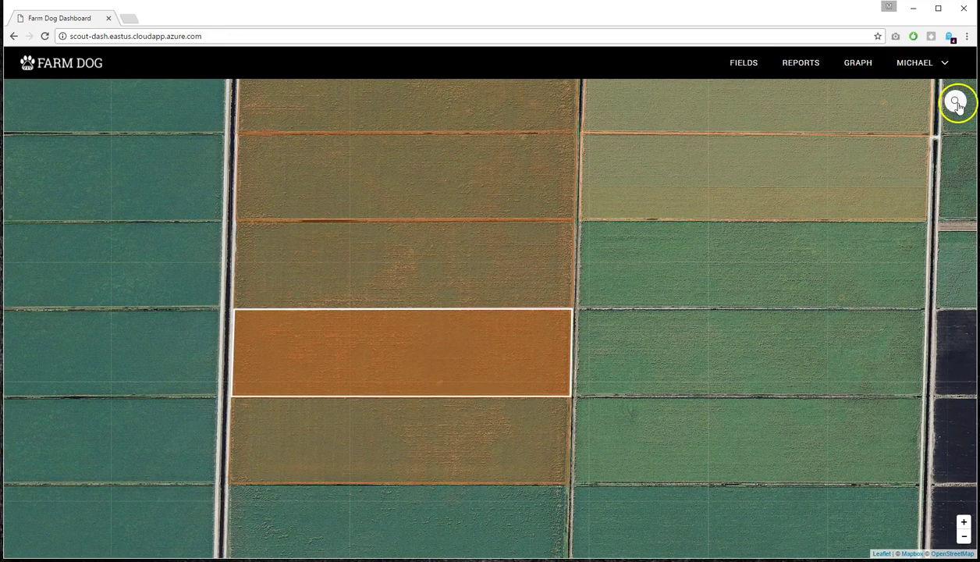
{"action": "left_click", "coordinate": [959, 104]}
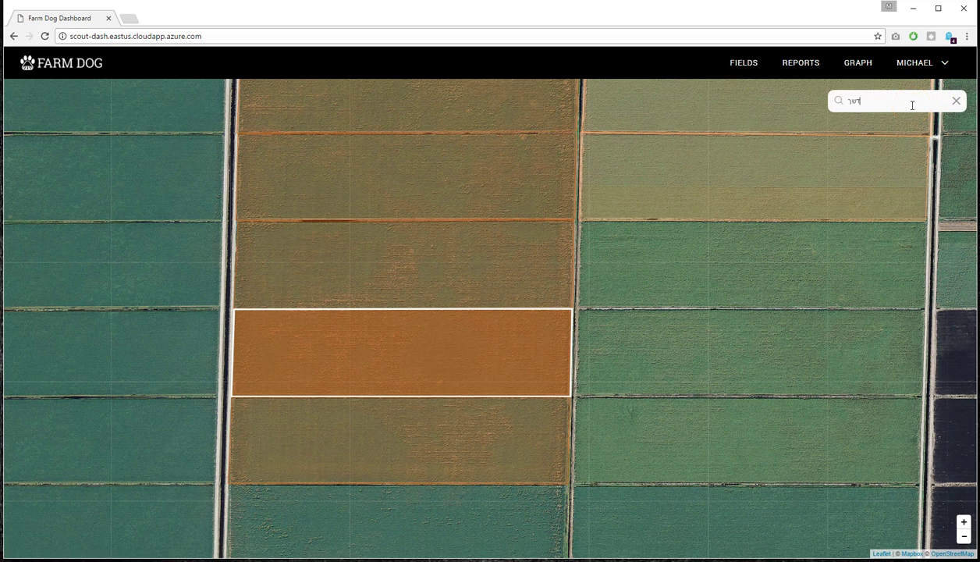
{"action": "type", "text": "salinas"}
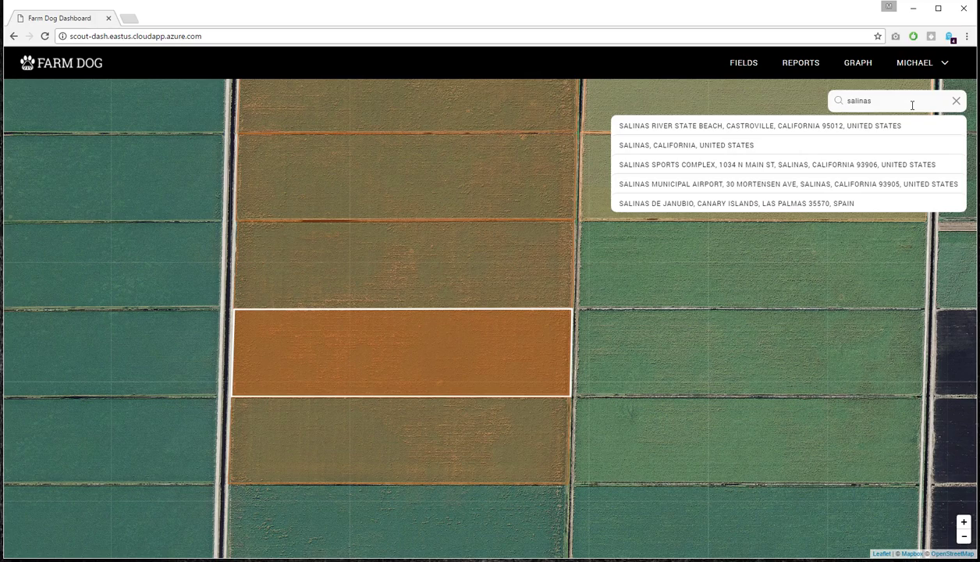
{"action": "left_click", "coordinate": [764, 148]}
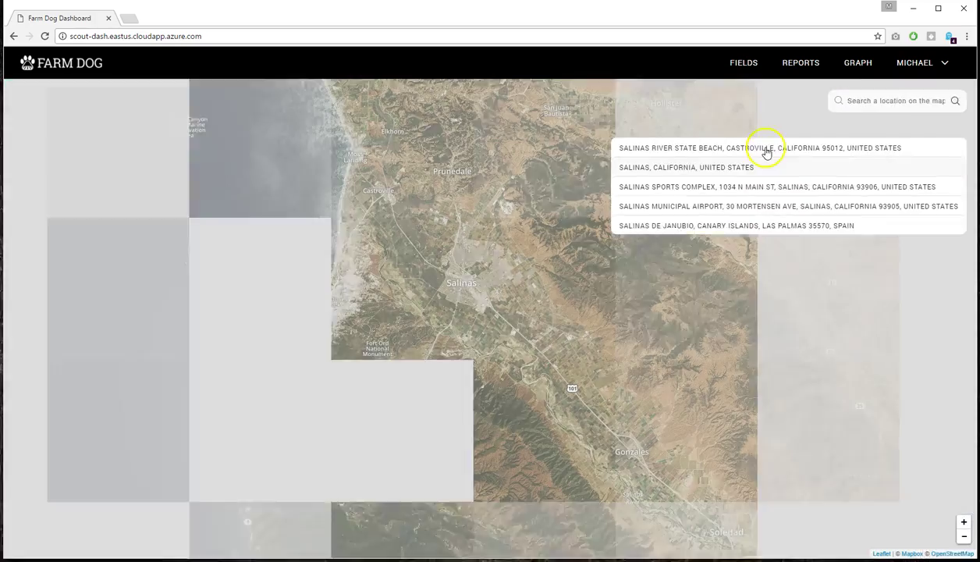
{"action": "scroll", "coordinate": [466, 334], "scroll_direction": "up", "scroll_amount": 5}
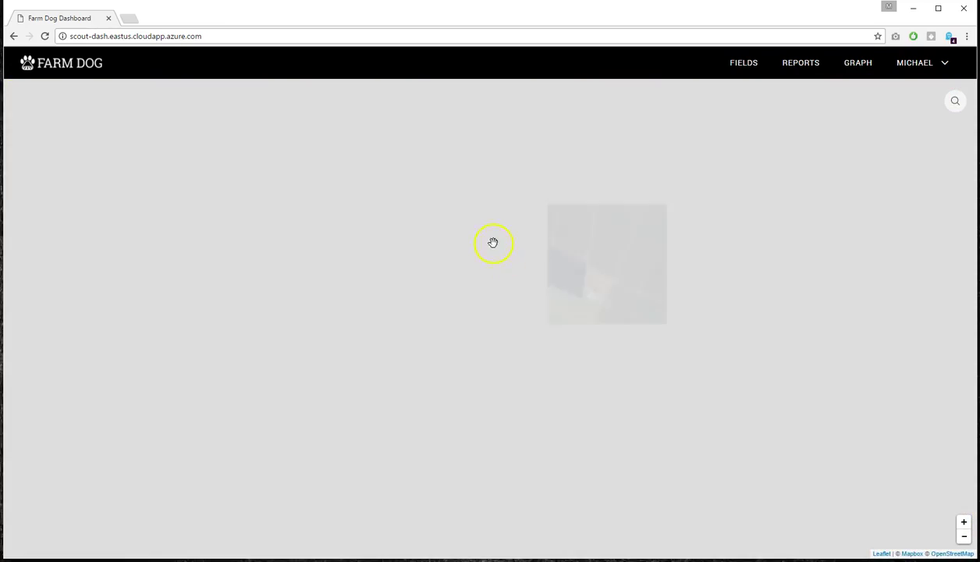
{"action": "left_click_drag", "start_coordinate": [480, 241], "coordinate": [501, 297]}
{"action": "scroll", "coordinate": [491, 289], "scroll_direction": "up", "scroll_amount": 1}
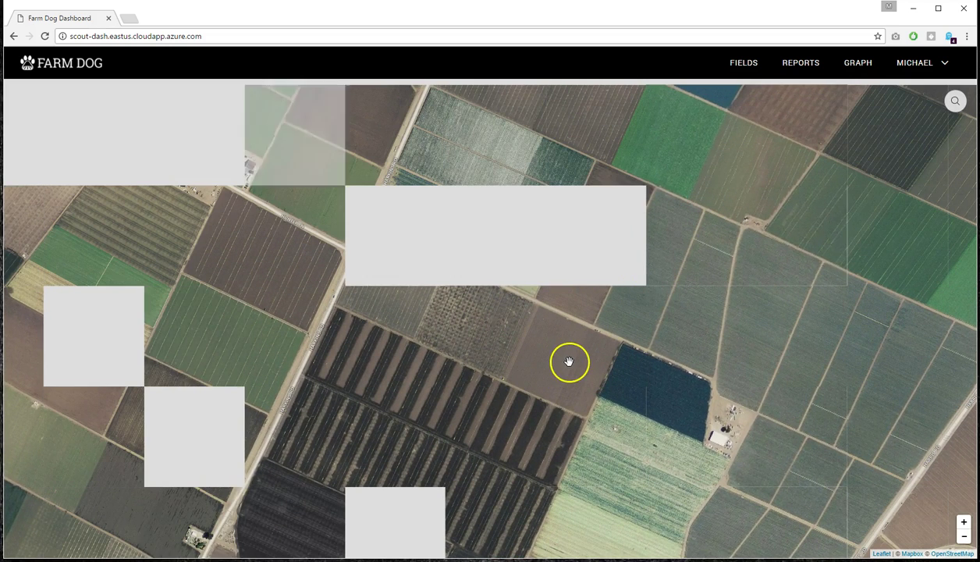
{"action": "scroll", "coordinate": [591, 408], "scroll_direction": "up", "scroll_amount": 1}
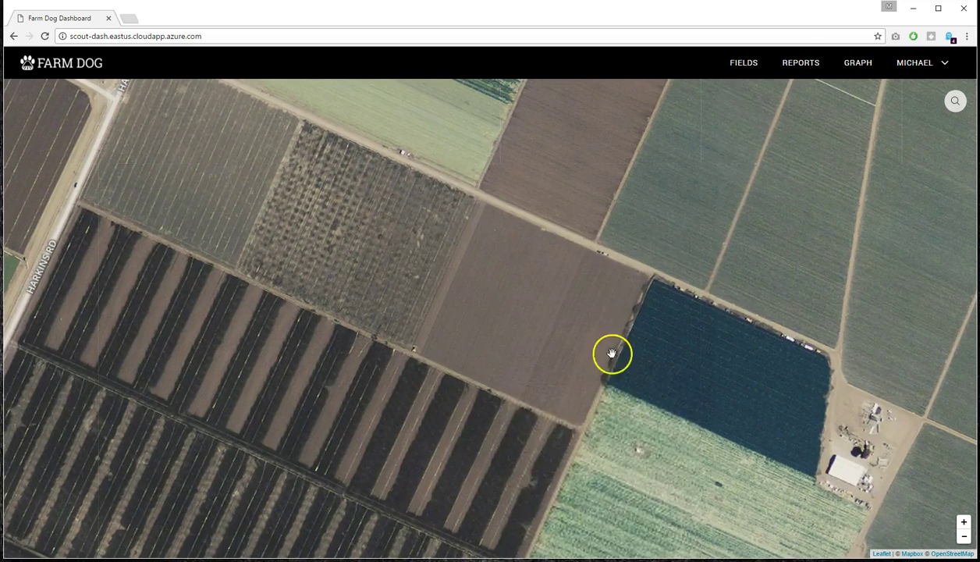
- Start a new field, outline the light green plot beside the road as its boundary, about 14.7 acres, and name it Tomato 1
{"action": "left_click", "coordinate": [761, 66]}
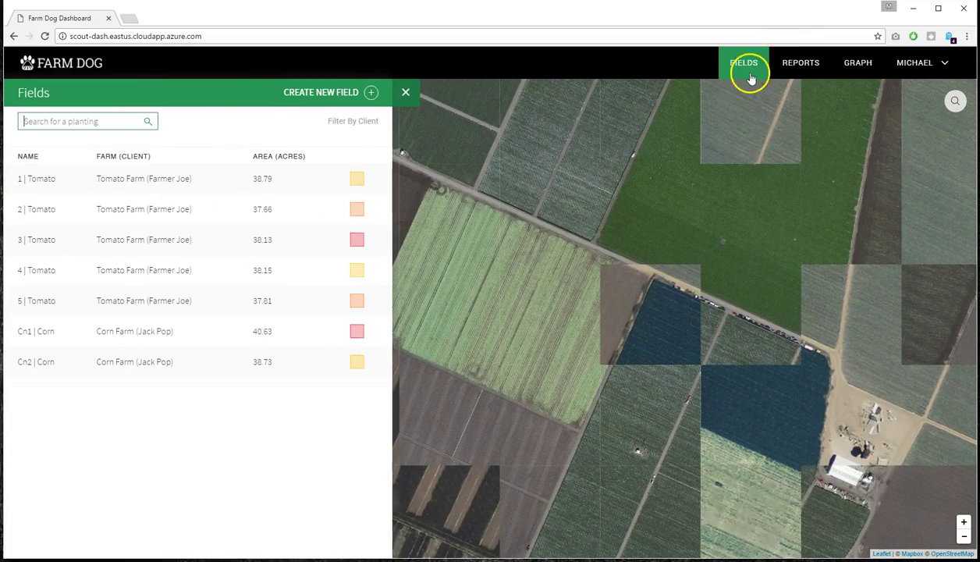
{"action": "left_click", "coordinate": [341, 100]}
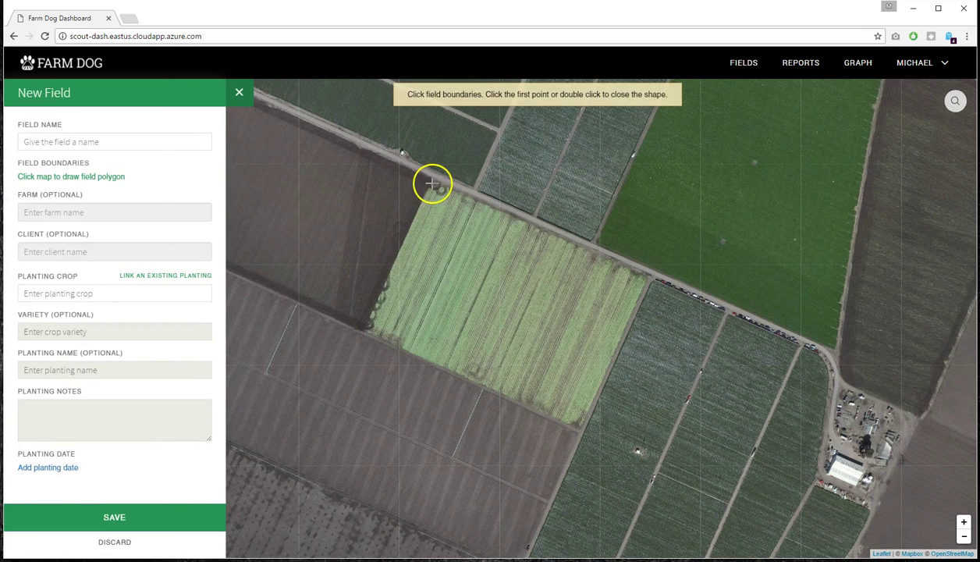
{"action": "left_click", "coordinate": [436, 181]}
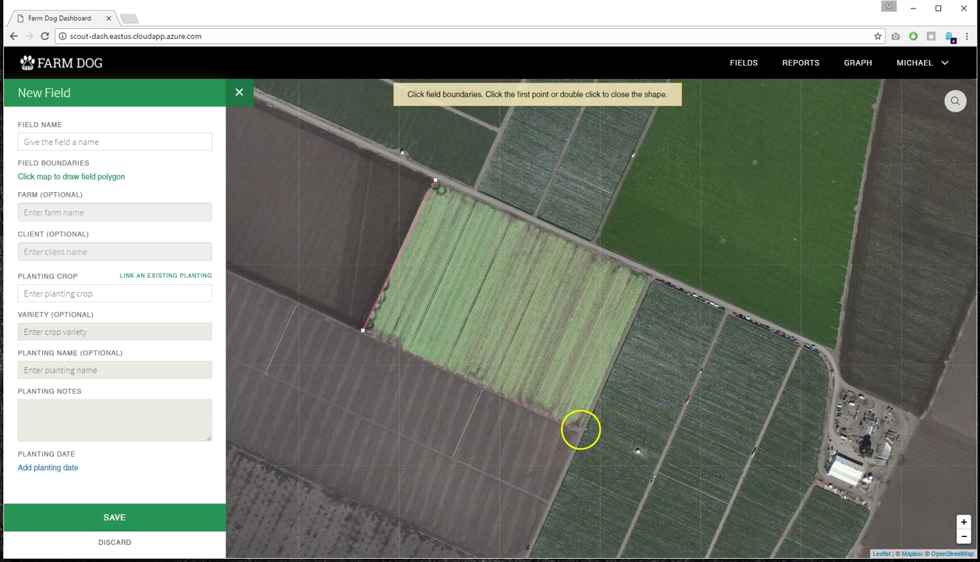
{"action": "left_click", "coordinate": [581, 429]}
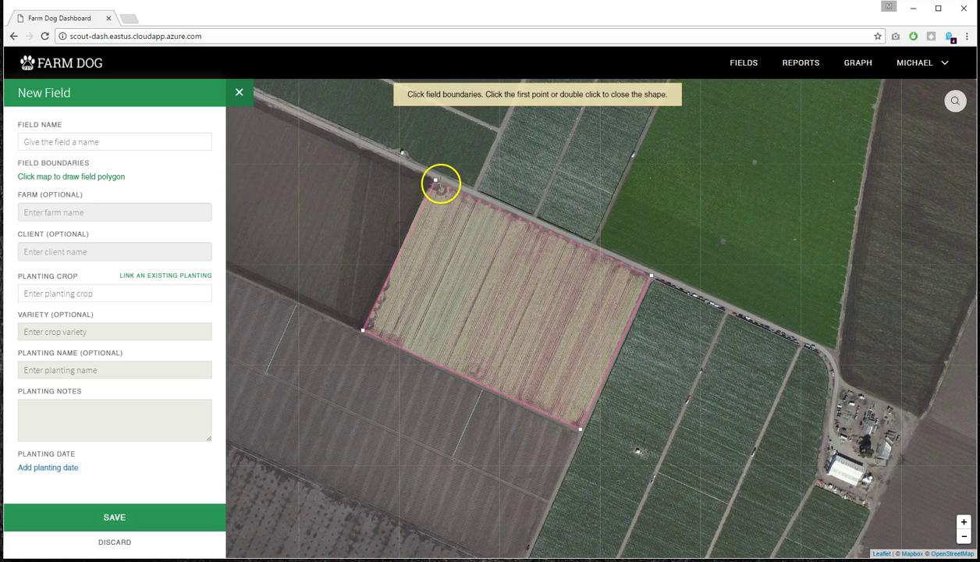
{"action": "left_click", "coordinate": [436, 183]}
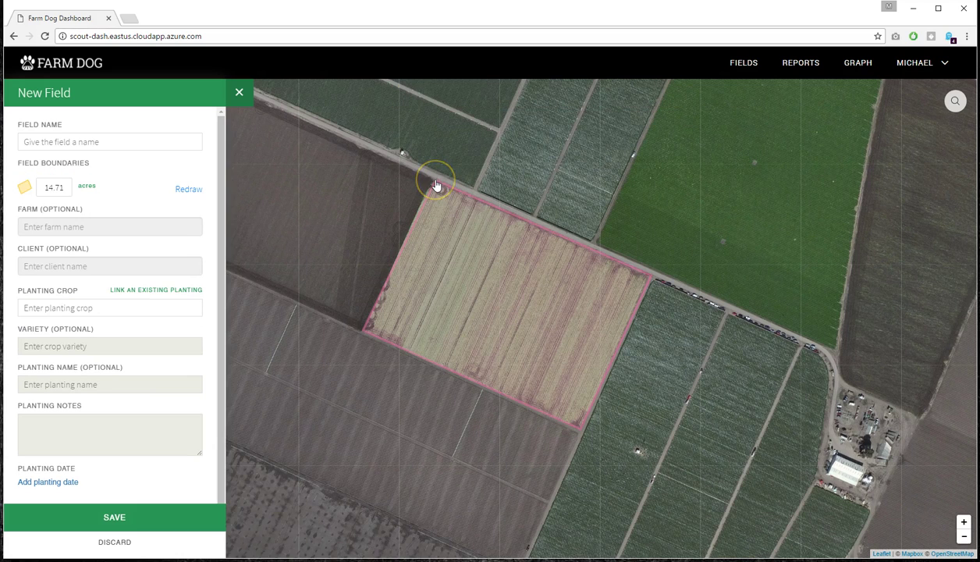
{"action": "left_click", "coordinate": [139, 142]}
{"action": "type", "text": "Tomato 1"}
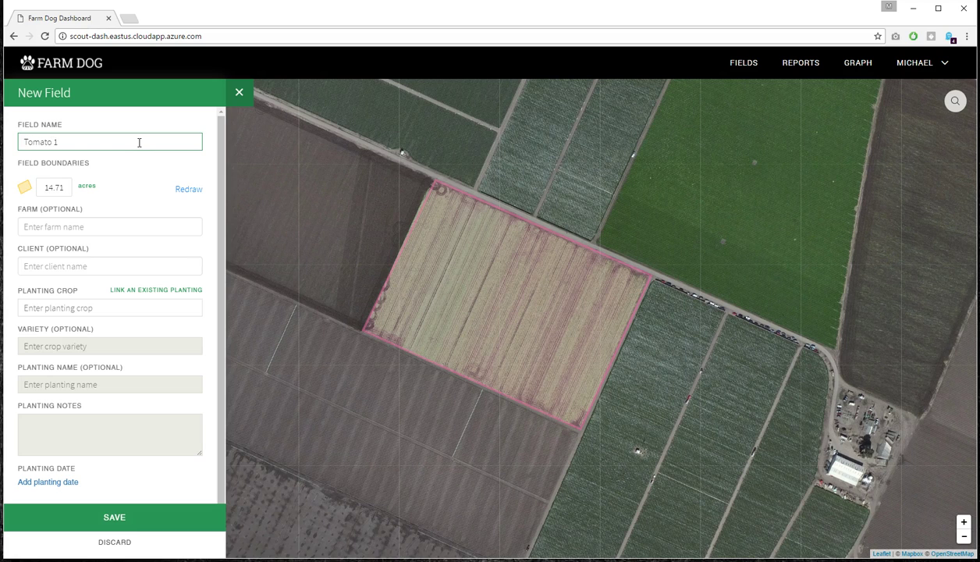
- Redraw the field boundary around the corners of the light green plot and set its area to 15 acres
{"action": "left_click", "coordinate": [188, 191]}
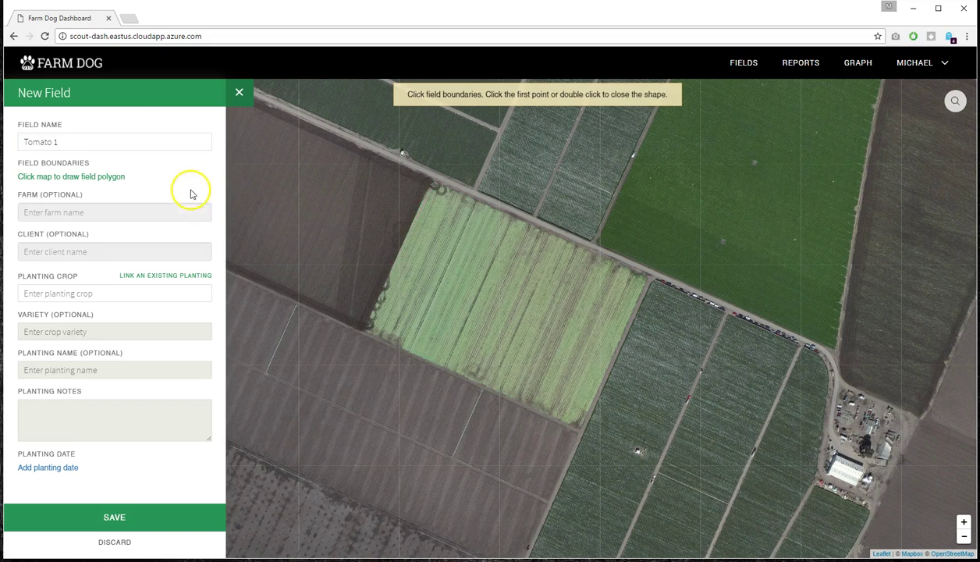
{"action": "left_click", "coordinate": [432, 182]}
{"action": "left_click", "coordinate": [365, 331]}
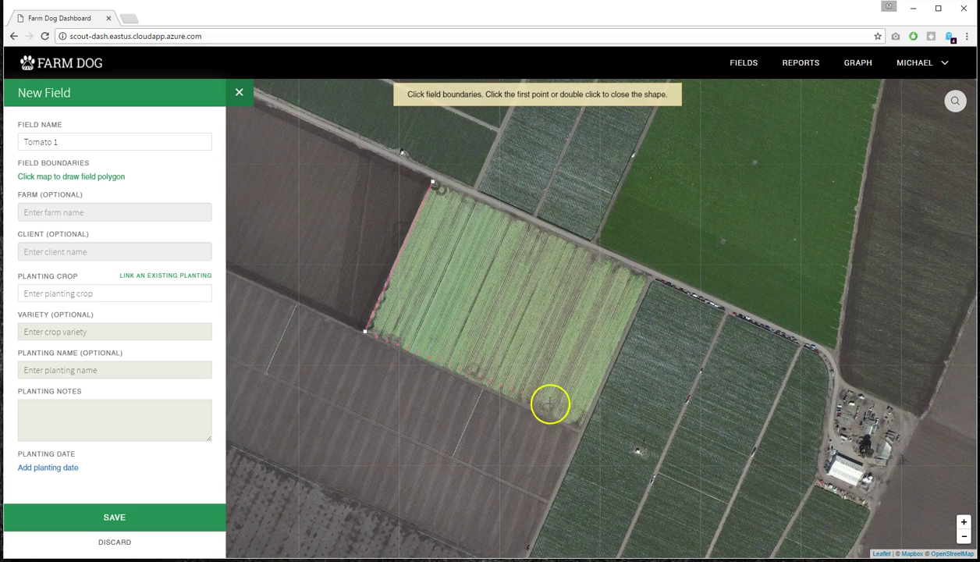
{"action": "left_click", "coordinate": [579, 428]}
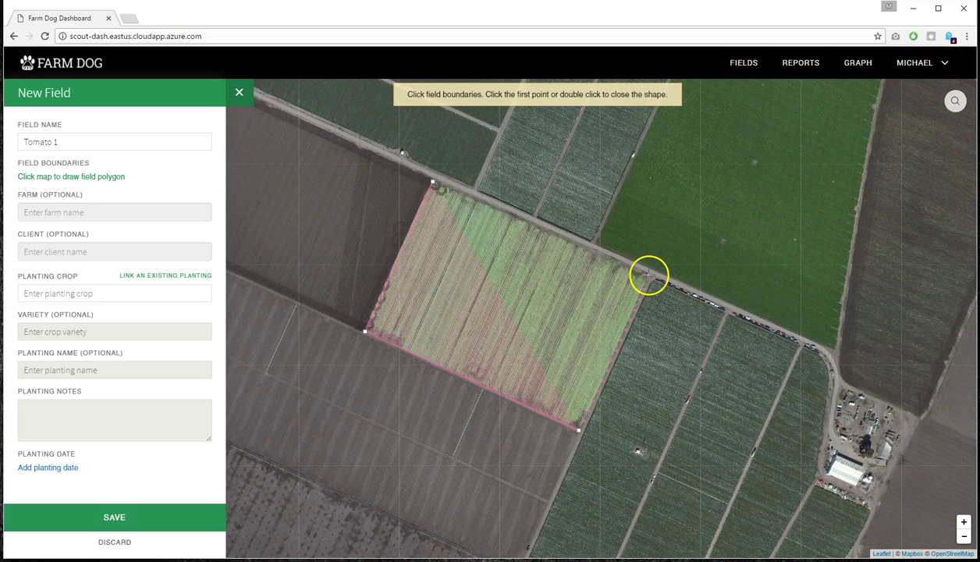
{"action": "double_click", "coordinate": [649, 275]}
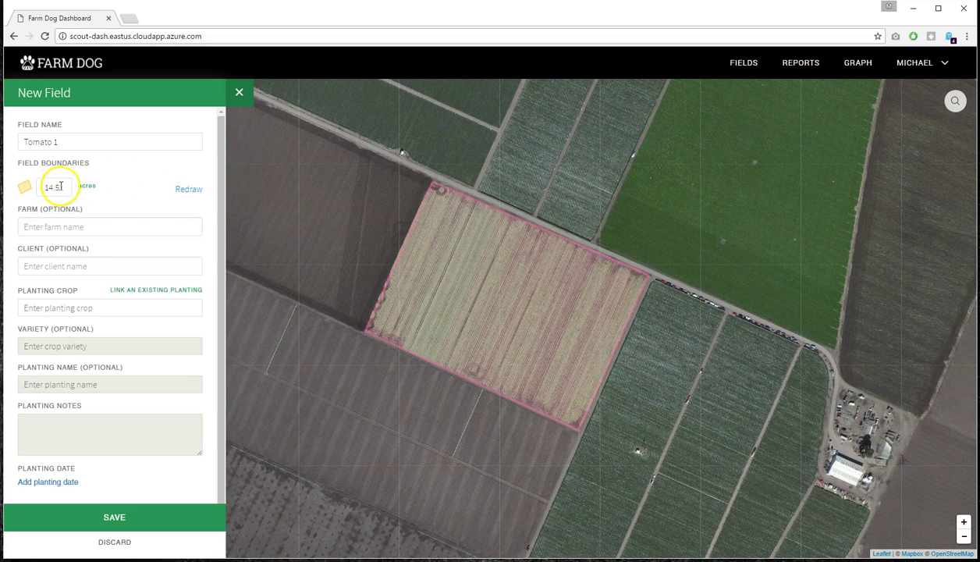
{"action": "left_click_drag", "start_coordinate": [69, 188], "coordinate": [38, 188]}
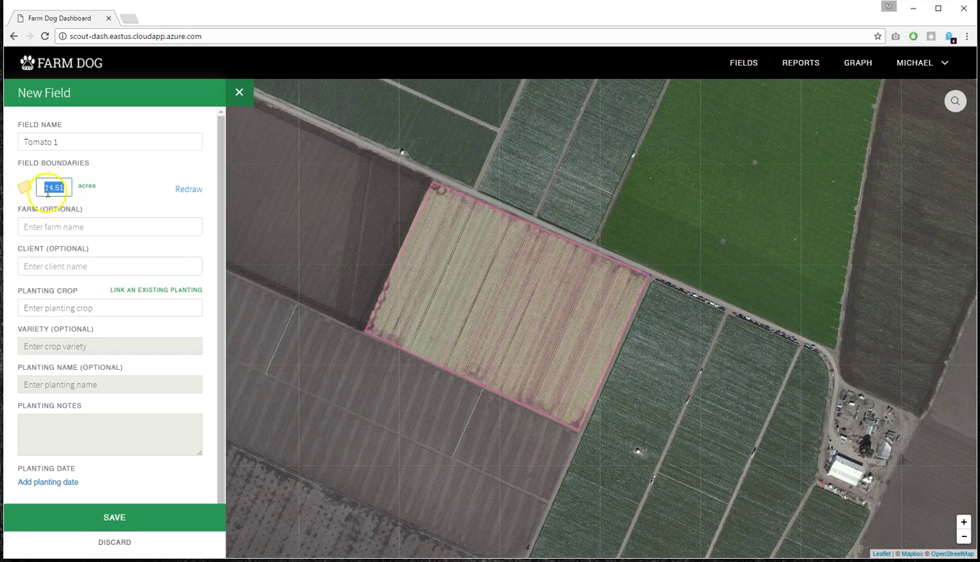
{"action": "type", "text": "15"}
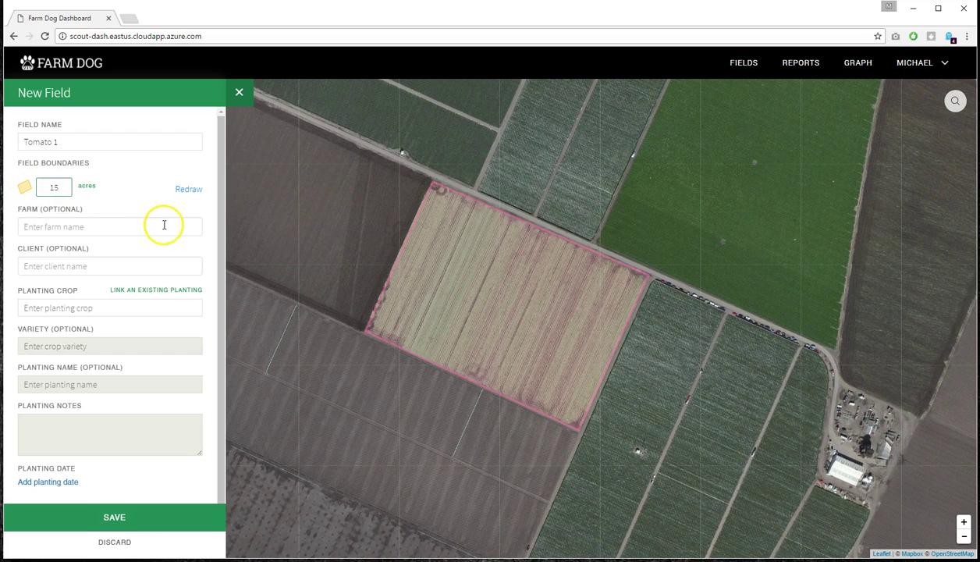
- Leave the farm and client blank, set the planting crop to Tomato, and save the new field
{"action": "left_click", "coordinate": [161, 226]}
{"action": "left_click", "coordinate": [158, 262]}
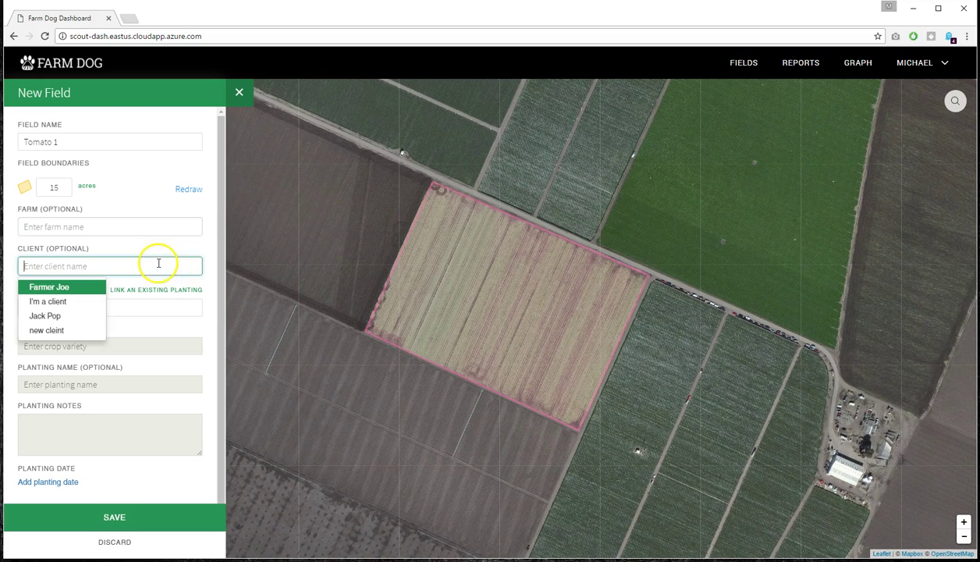
{"action": "left_click", "coordinate": [212, 284]}
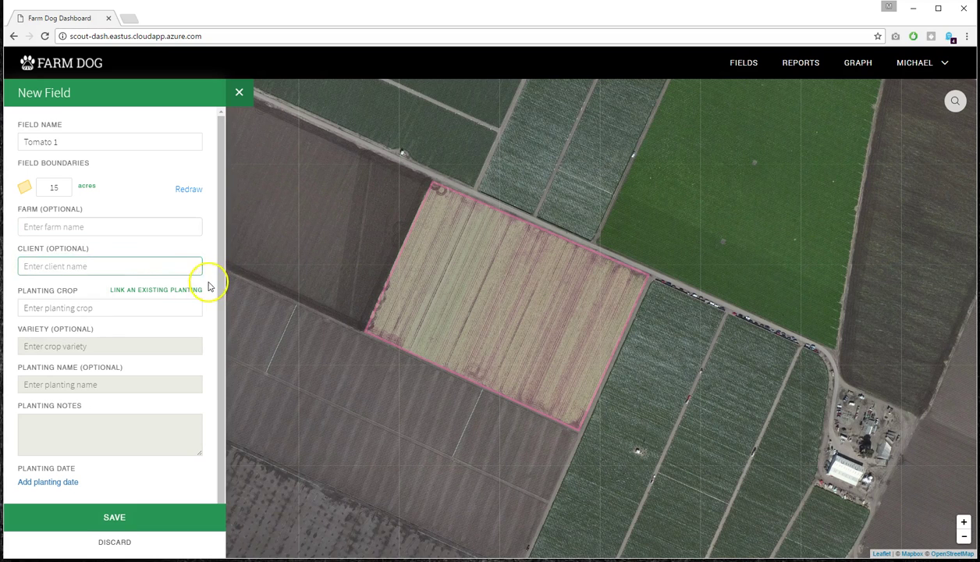
{"action": "left_click", "coordinate": [104, 307]}
{"action": "type", "text": "toma"}
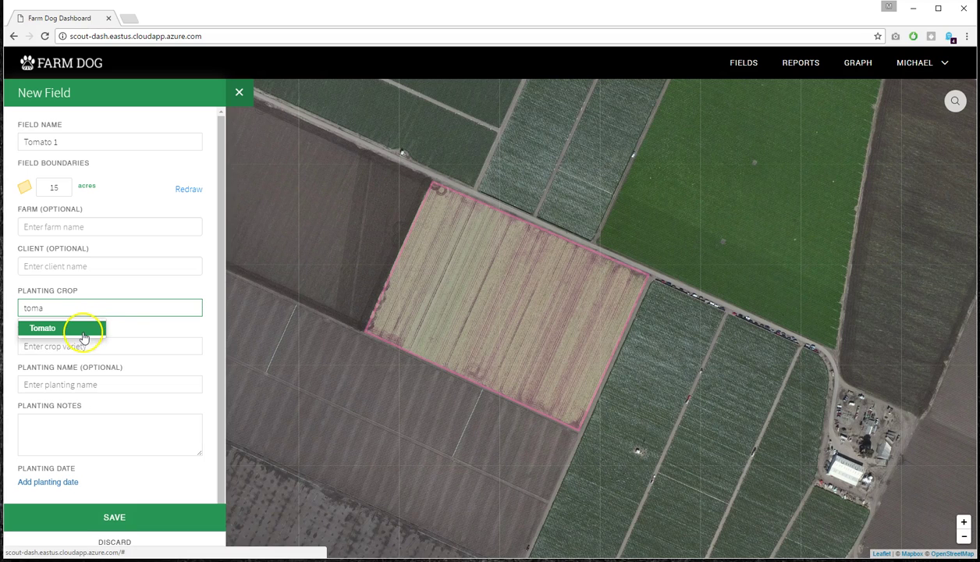
{"action": "left_click", "coordinate": [86, 329]}
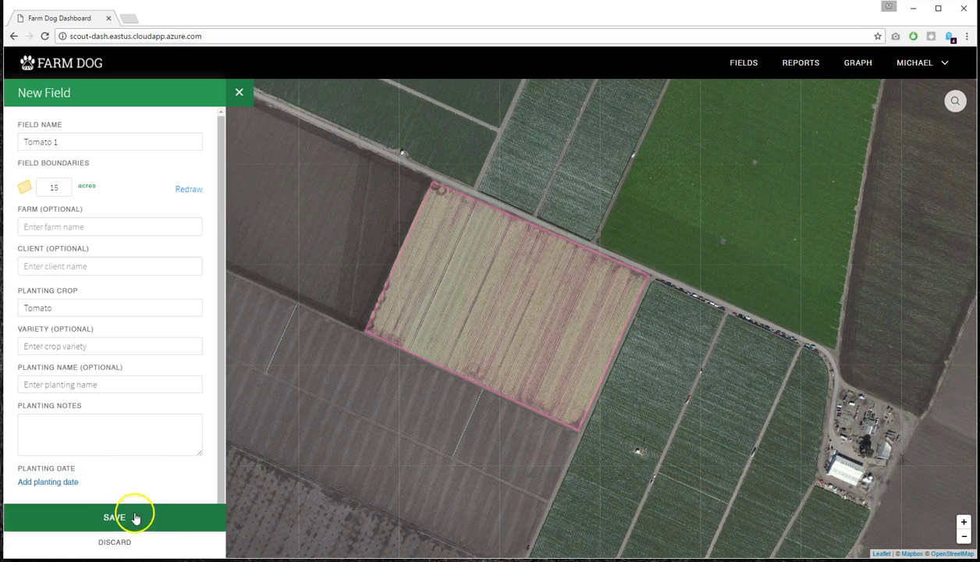
{"action": "left_click", "coordinate": [162, 520]}
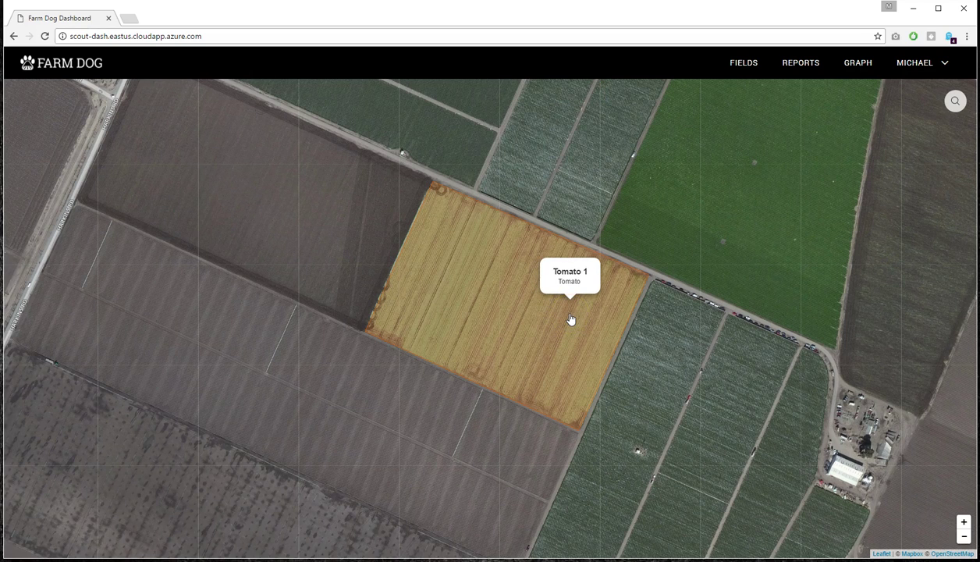
- Edit the Tomato 1 field and save its Tomato planting with the variety Rounds
{"action": "left_click", "coordinate": [546, 332]}
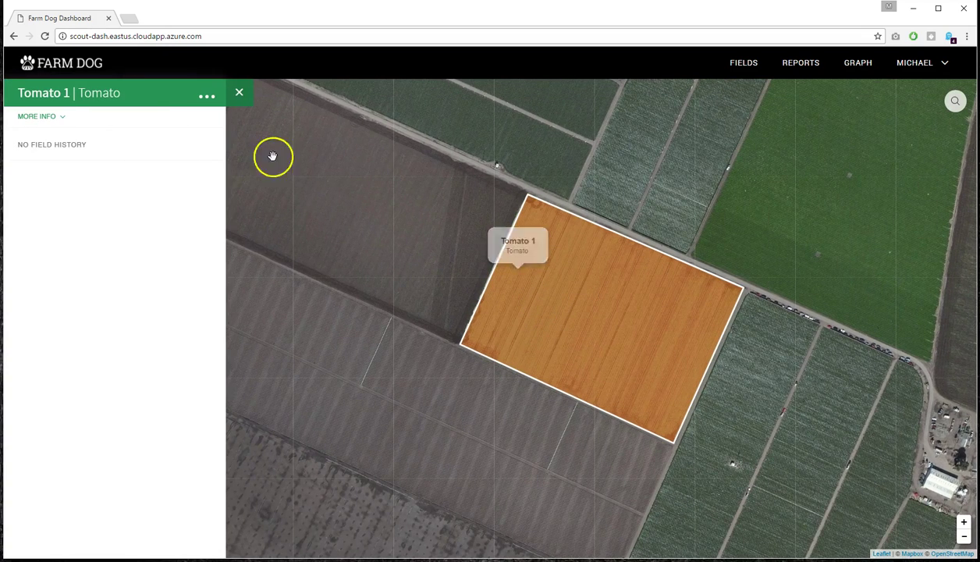
{"action": "left_click", "coordinate": [208, 97]}
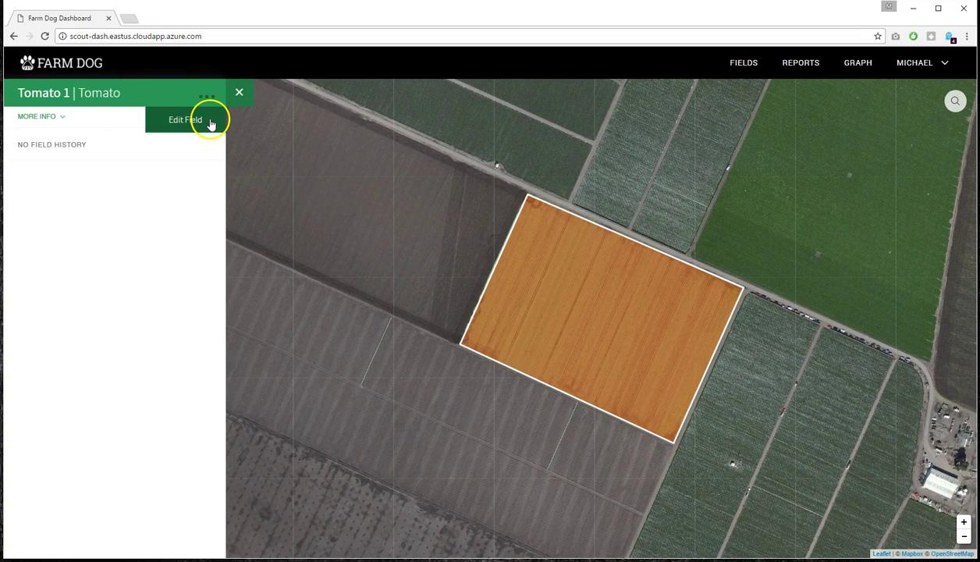
{"action": "left_click", "coordinate": [211, 125]}
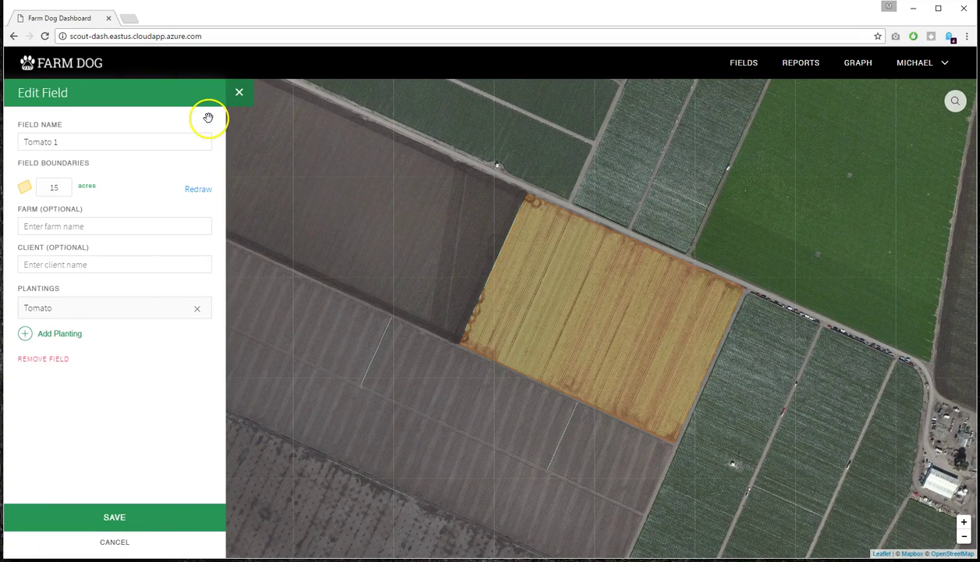
{"action": "left_click", "coordinate": [125, 315]}
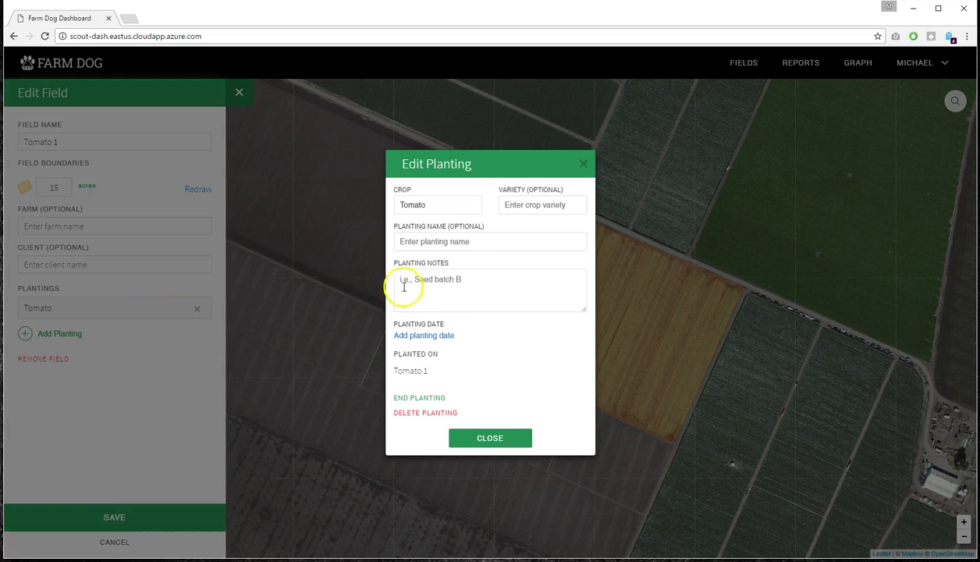
{"action": "left_click", "coordinate": [525, 204]}
{"action": "type", "text": "R"}
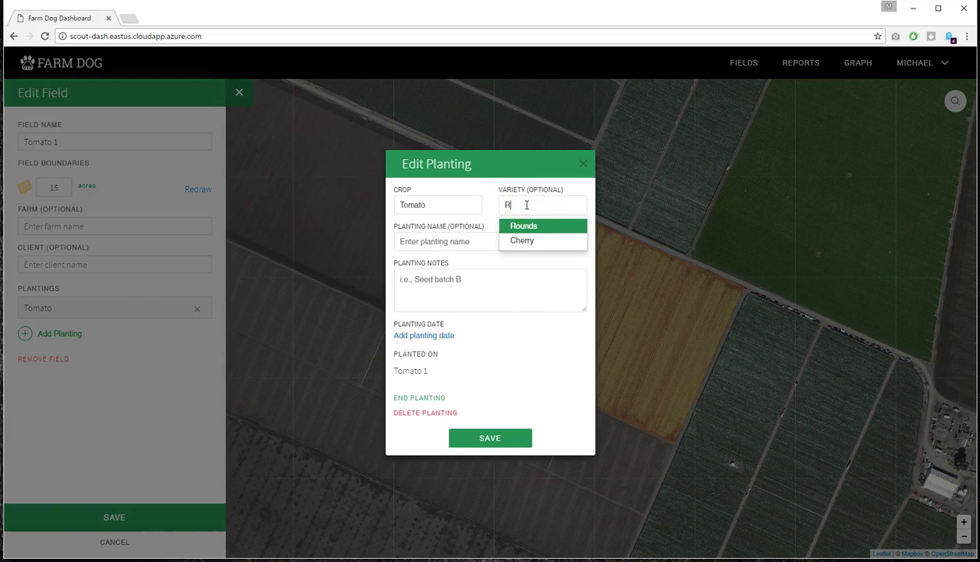
{"action": "type", "text": "ounds"}
{"action": "left_click", "coordinate": [559, 226]}
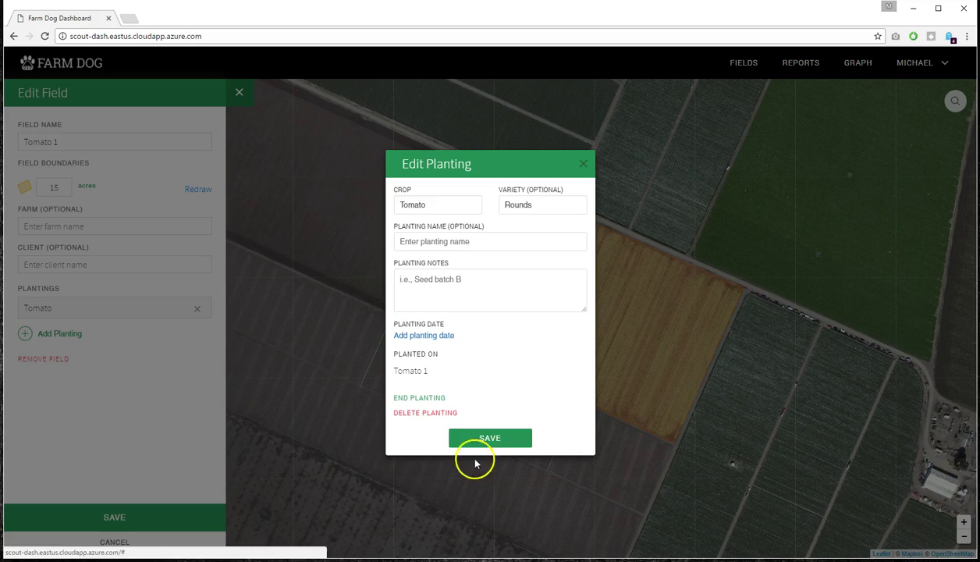
{"action": "left_click", "coordinate": [492, 438]}
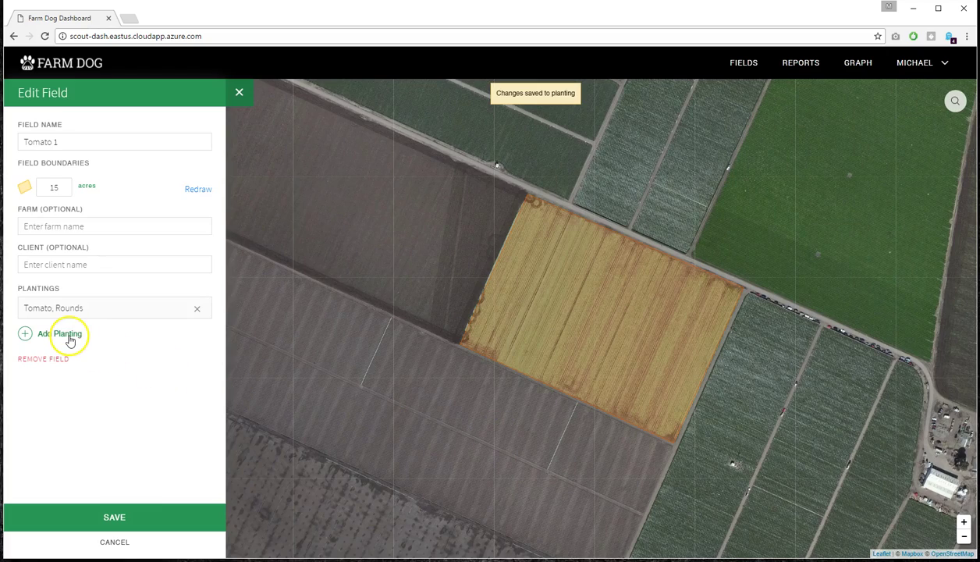
- Add a second planting to the field with crop Tomato and variety Cherry
{"action": "left_click", "coordinate": [68, 337]}
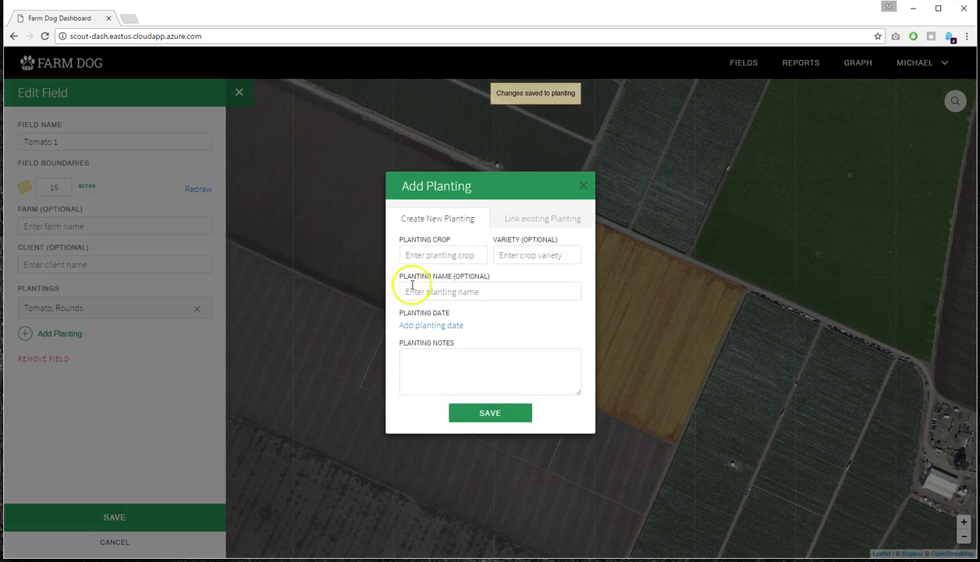
{"action": "left_click", "coordinate": [459, 253]}
{"action": "type", "text": "toma"}
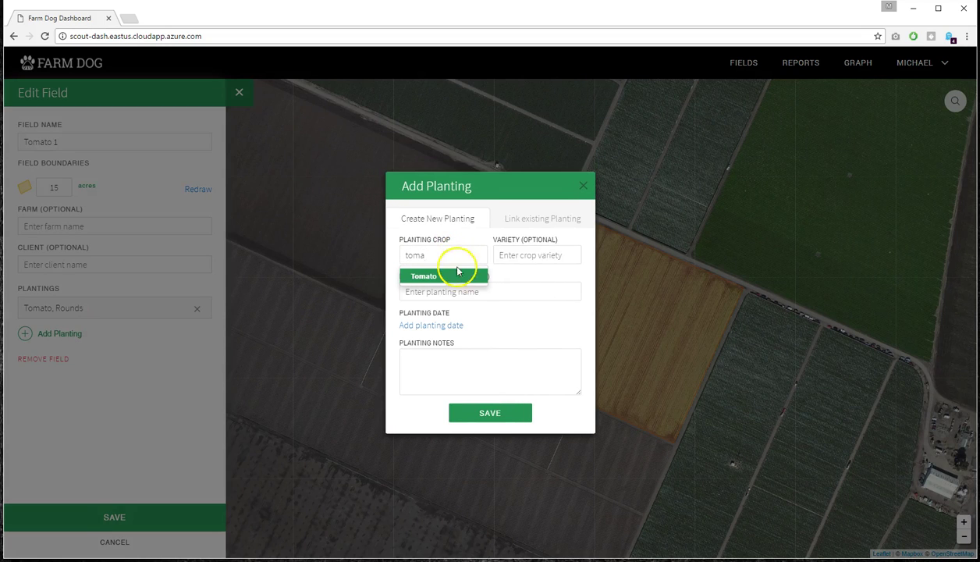
{"action": "left_click", "coordinate": [458, 273]}
{"action": "left_click", "coordinate": [539, 261]}
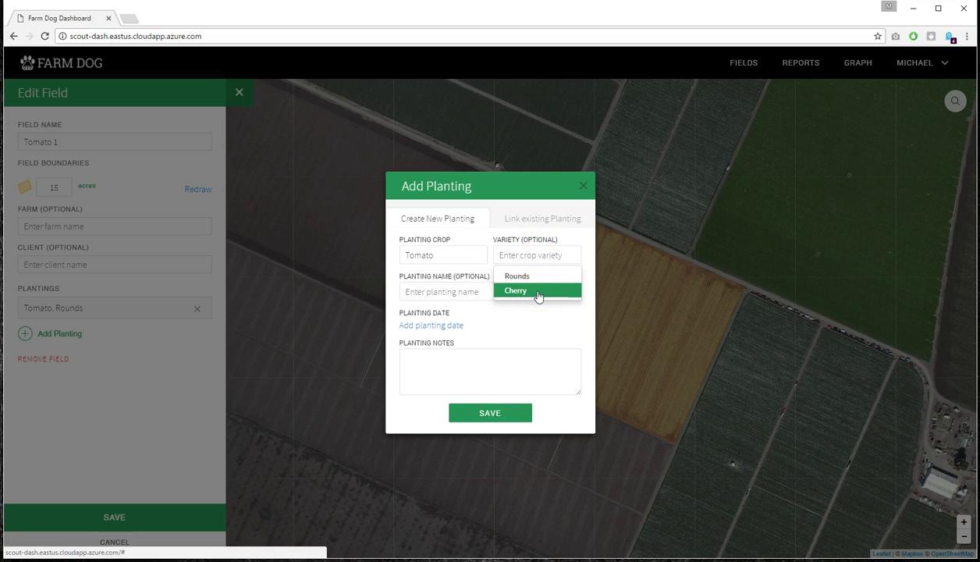
{"action": "left_click", "coordinate": [538, 293]}
{"action": "left_click", "coordinate": [502, 414]}
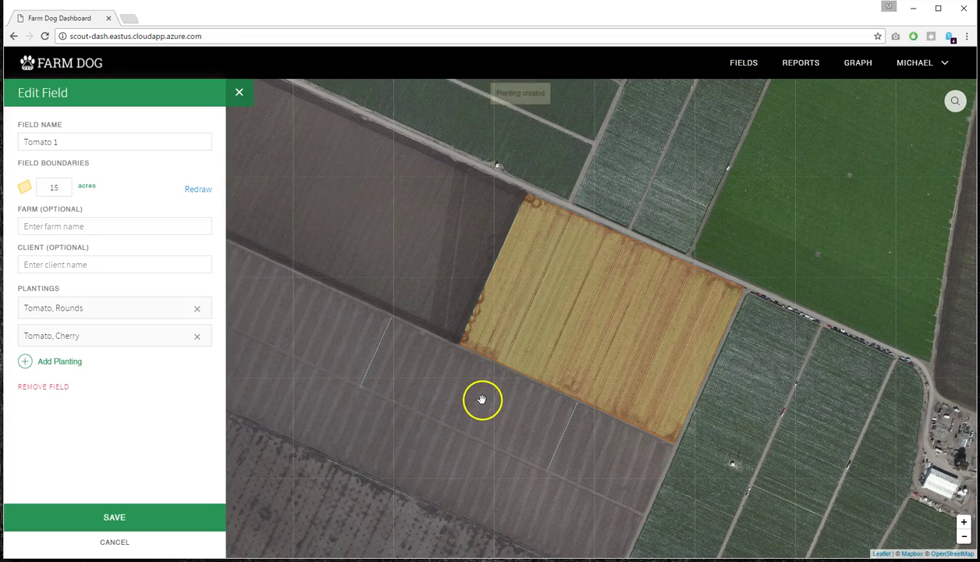
- Look at the details of the Tomato, Rounds planting, close them, and save the Tomato 1 field
{"action": "mouse_move", "coordinate": [576, 312]}
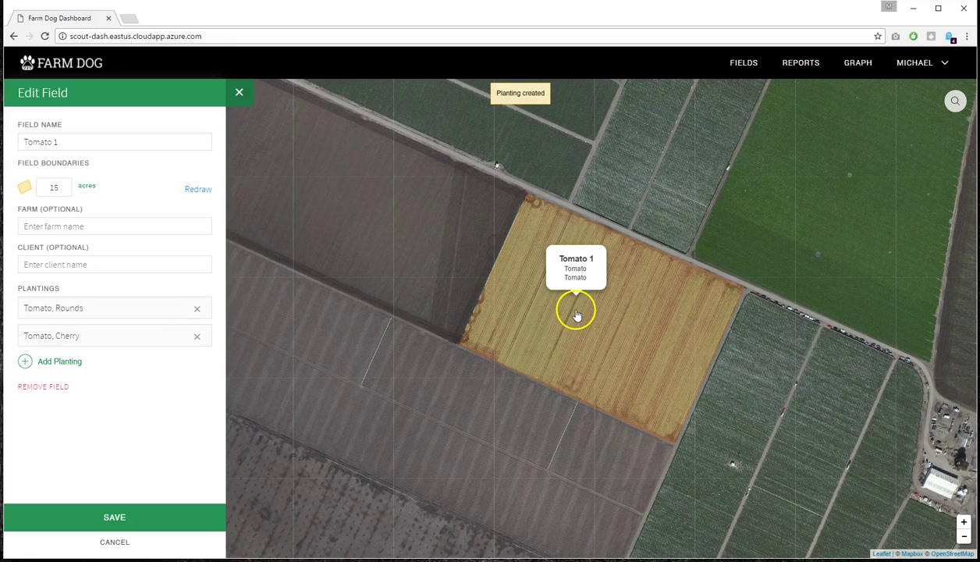
{"action": "left_click", "coordinate": [112, 316]}
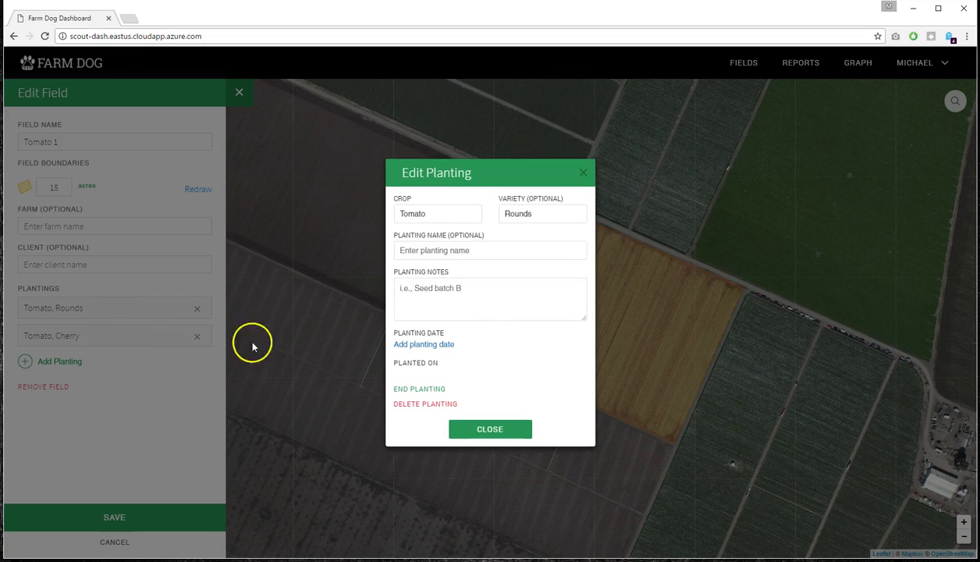
{"action": "left_click", "coordinate": [583, 173]}
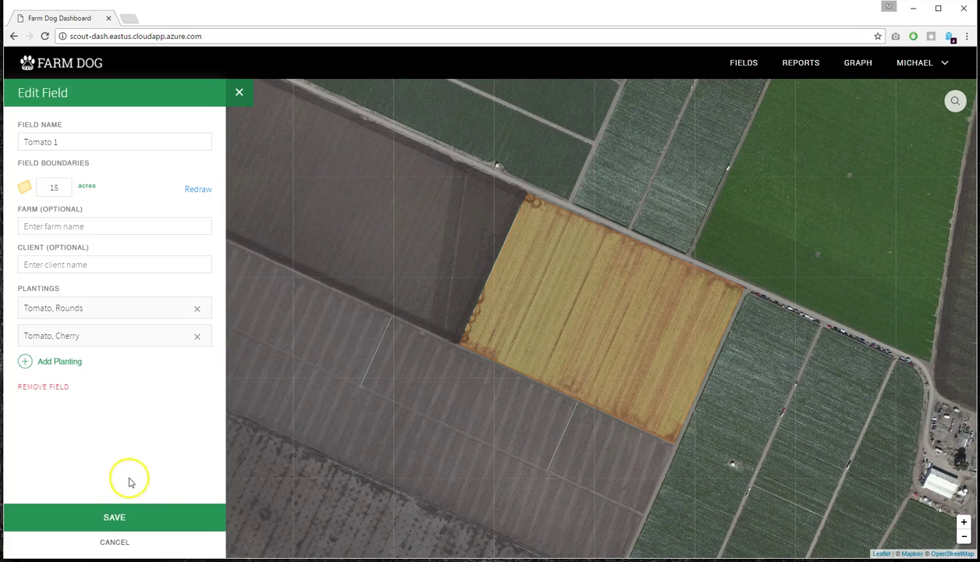
{"action": "left_click", "coordinate": [148, 519]}
- Open Tomato 1 from the map and switch its history view to the second Tomato planting listed
{"action": "left_click", "coordinate": [547, 278]}
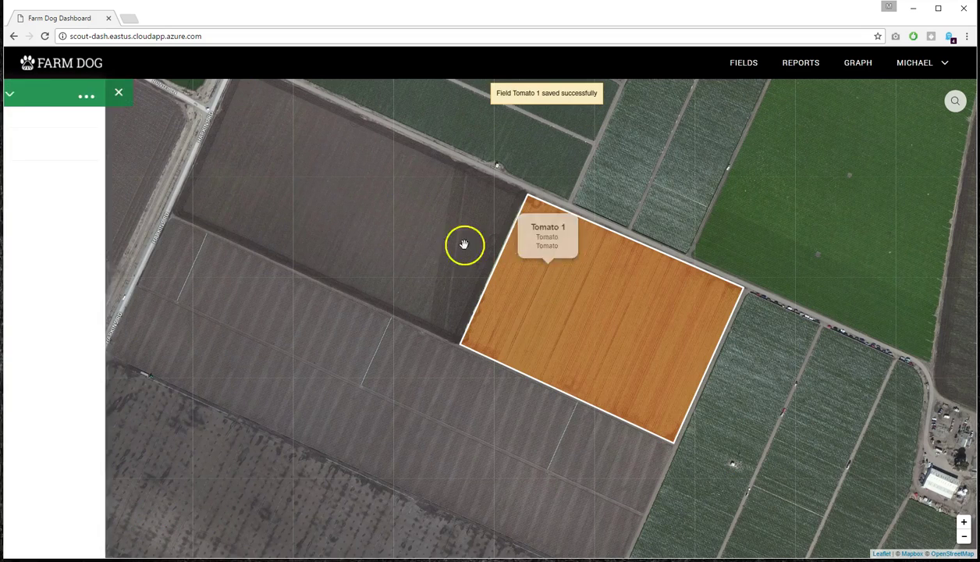
{"action": "left_click", "coordinate": [129, 93]}
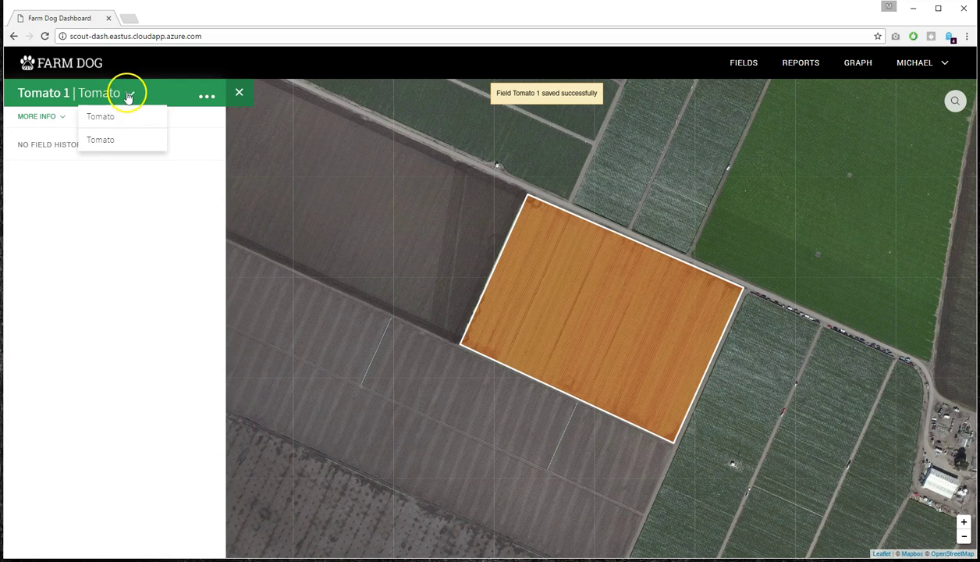
{"action": "left_click", "coordinate": [129, 141]}
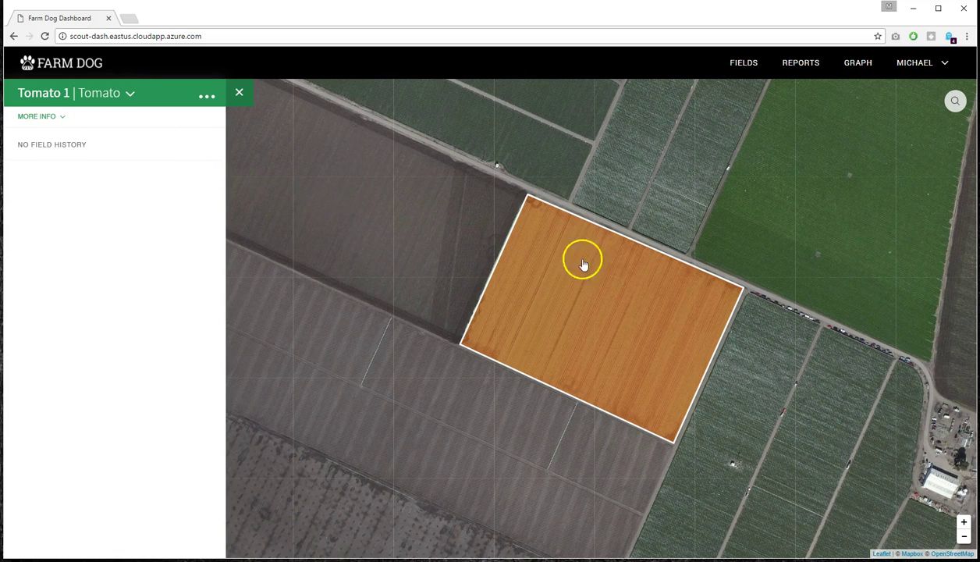
- Open the John Deere import to view the MyJohnDeere sign-in page, and close it to return to the field map
{"action": "left_click", "coordinate": [914, 66]}
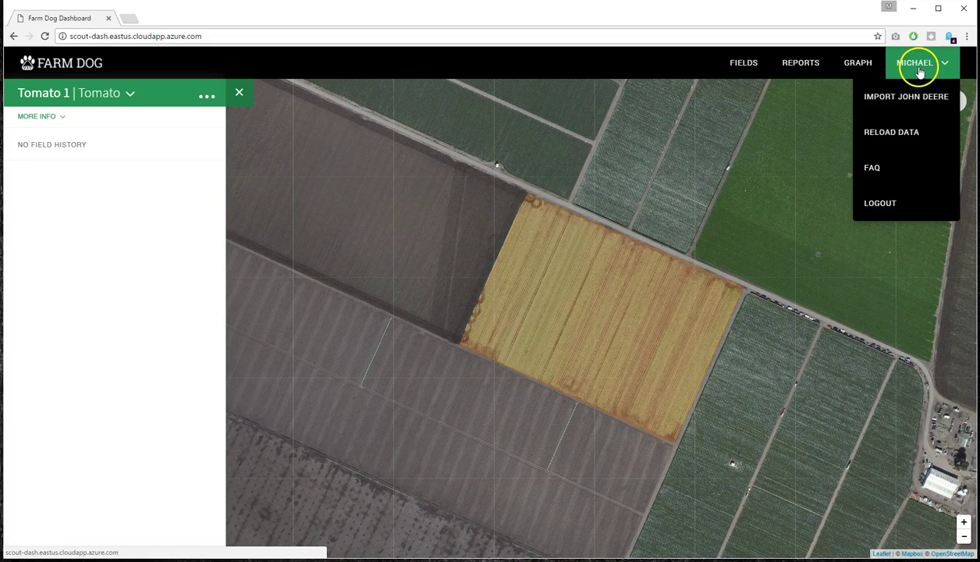
{"action": "left_click", "coordinate": [941, 111]}
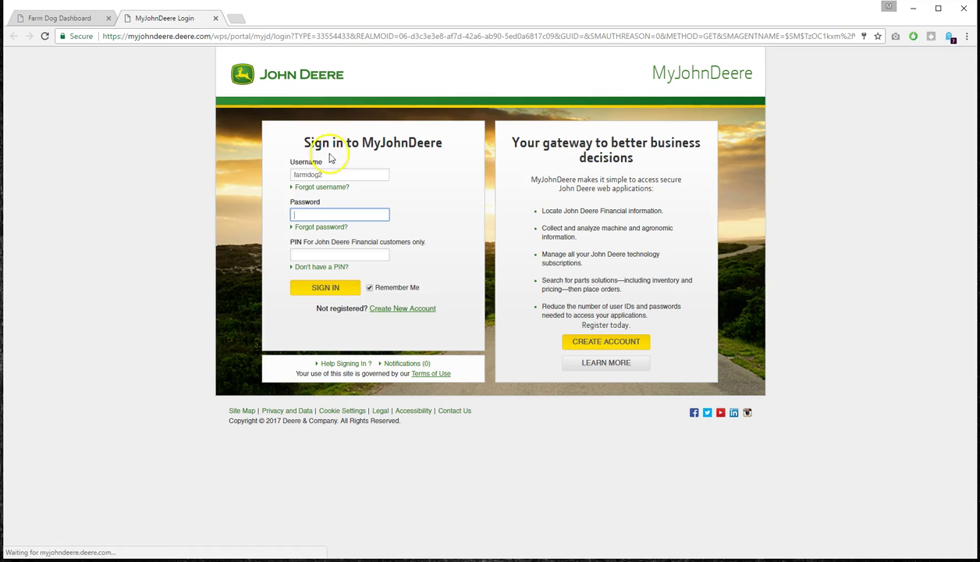
{"action": "middle_click", "coordinate": [172, 20]}
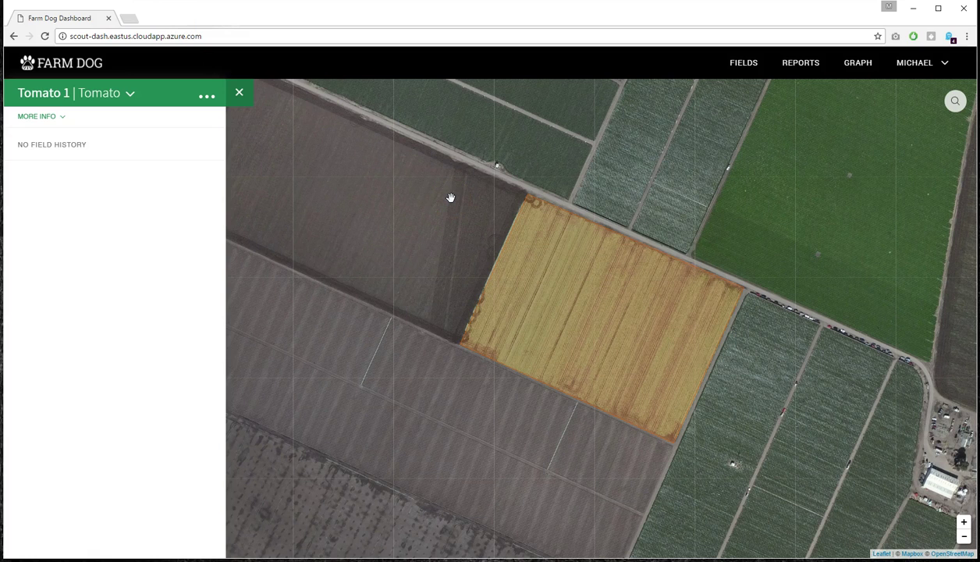
{"action": "left_click", "coordinate": [472, 215]}
{"action": "mouse_move", "coordinate": [503, 259]}
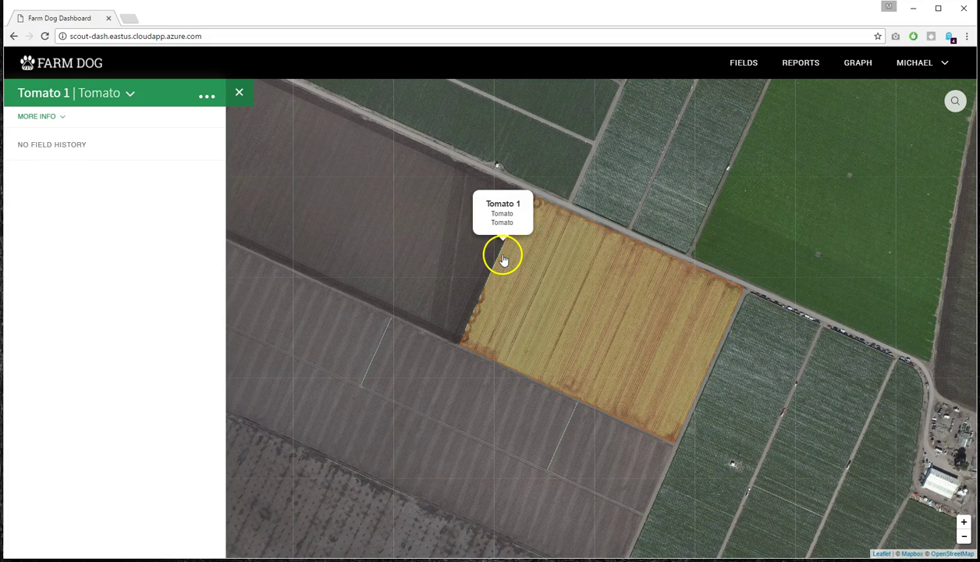